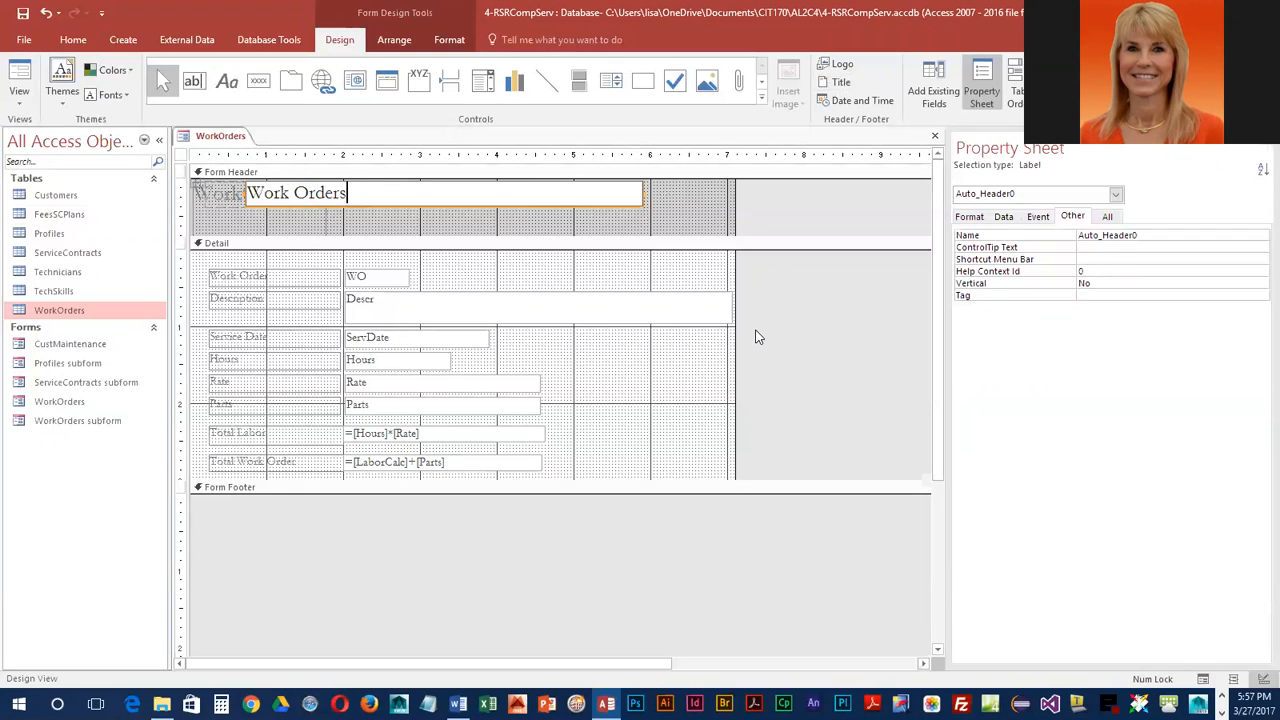
Remove the extra Work Orders title label that overlaps the original title in the form header.
{"action": "left_click", "coordinate": [372, 222]}
{"action": "left_click", "coordinate": [278, 199]}
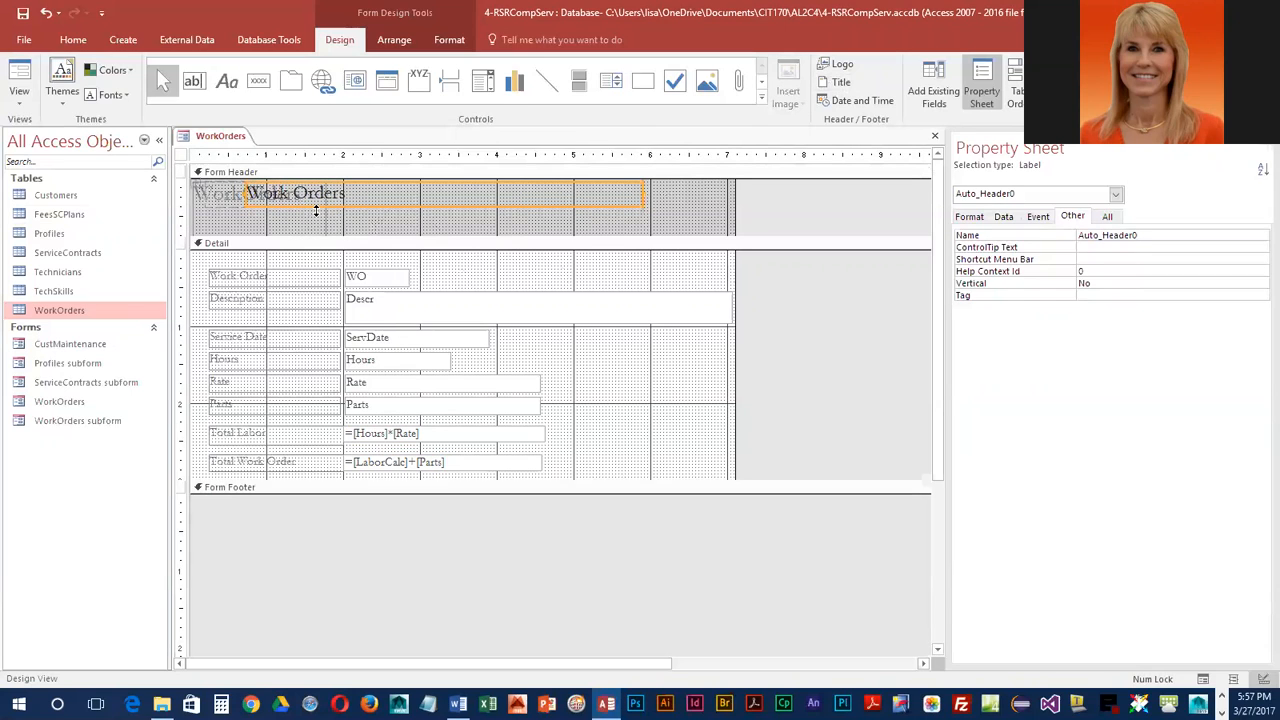
{"action": "left_click_drag", "start_coordinate": [316, 210], "coordinate": [443, 233]}
{"action": "key", "text": "Escape"}
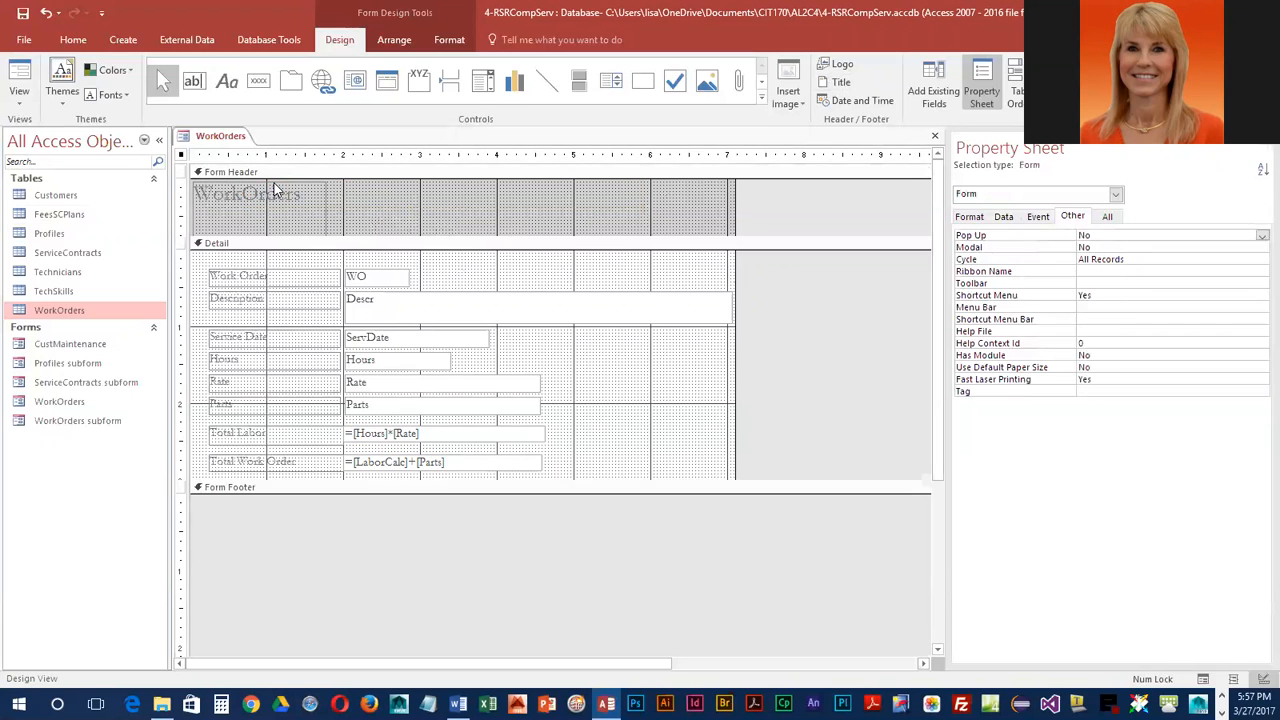
Change the remaining form header title to "Work Orders with Calculations".
{"action": "left_click", "coordinate": [265, 207]}
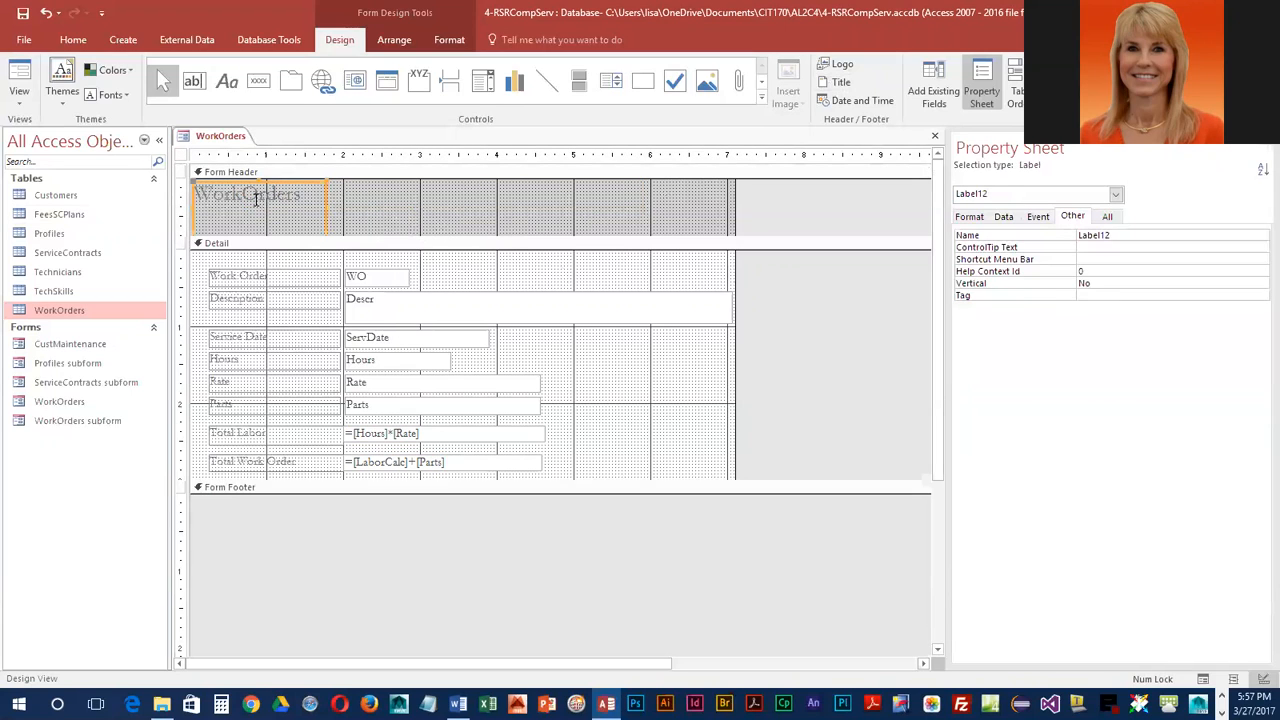
{"action": "left_click", "coordinate": [249, 200]}
{"action": "left_click", "coordinate": [308, 195]}
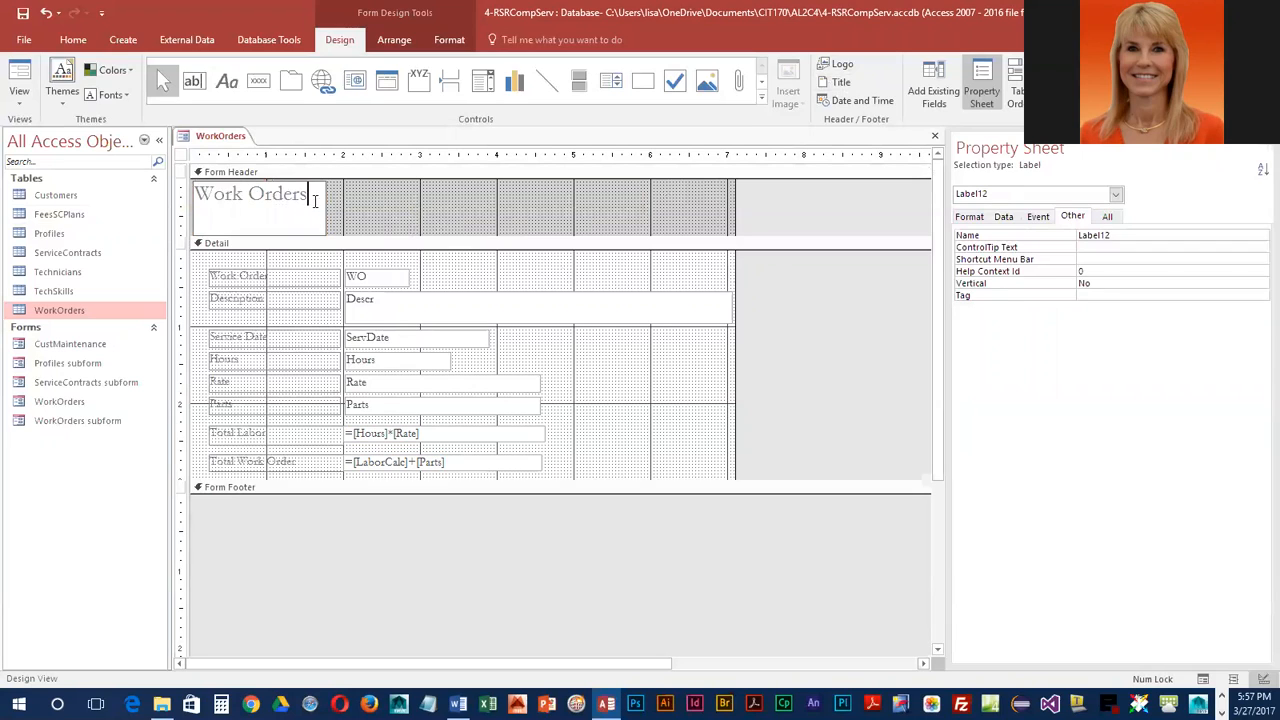
{"action": "type", "text": "with Calculations"}
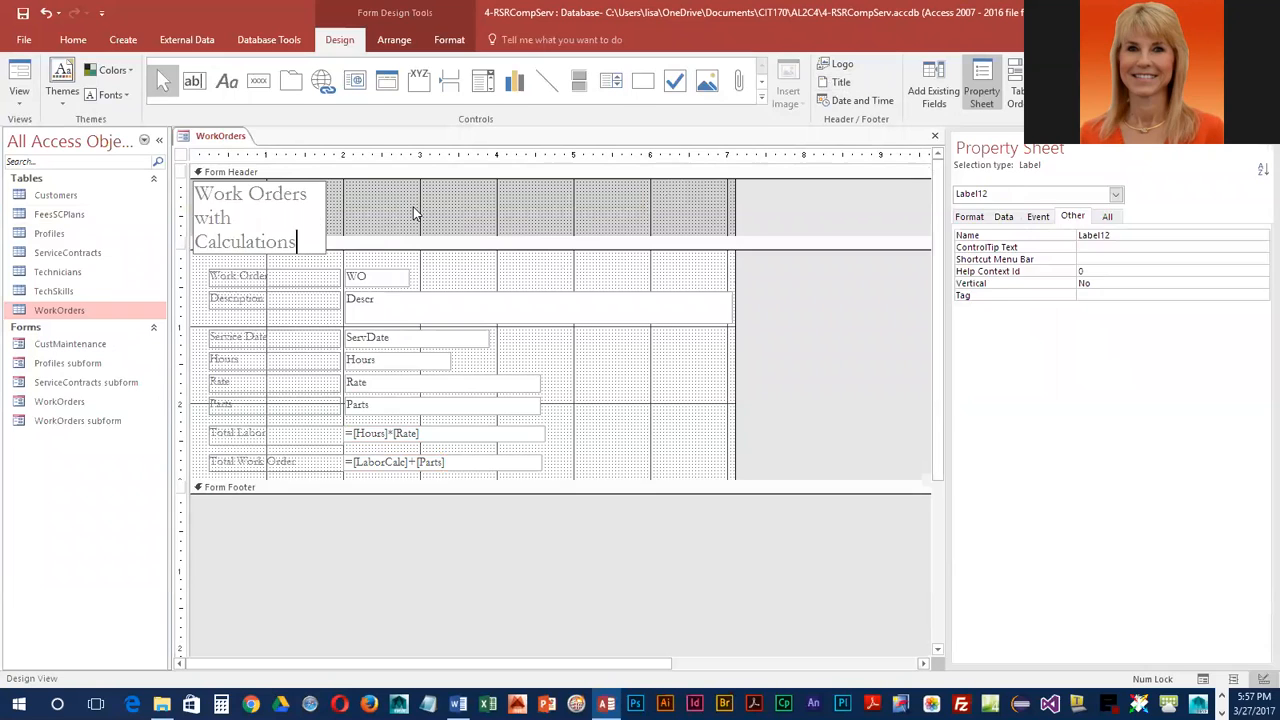
Widen the title label to about the 7-inch mark of the form and centre its text.
{"action": "left_click", "coordinate": [413, 207]}
{"action": "left_click", "coordinate": [320, 208]}
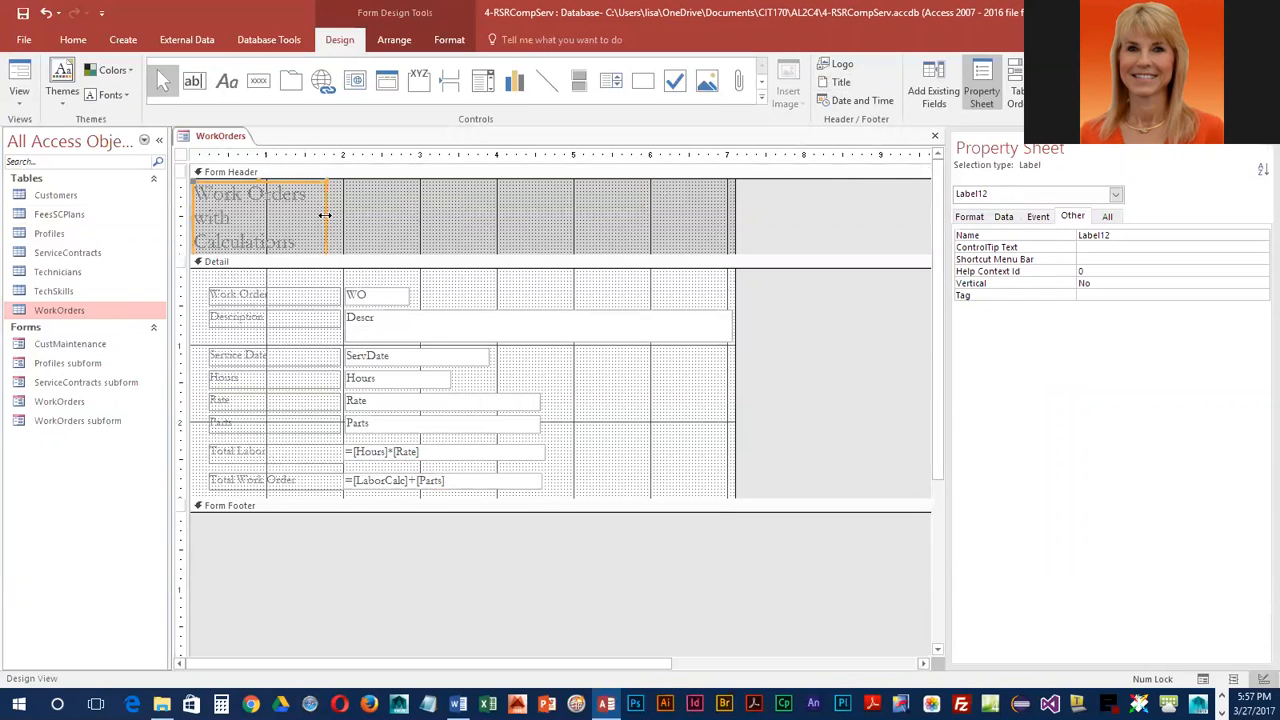
{"action": "left_click_drag", "start_coordinate": [325, 214], "coordinate": [726, 220]}
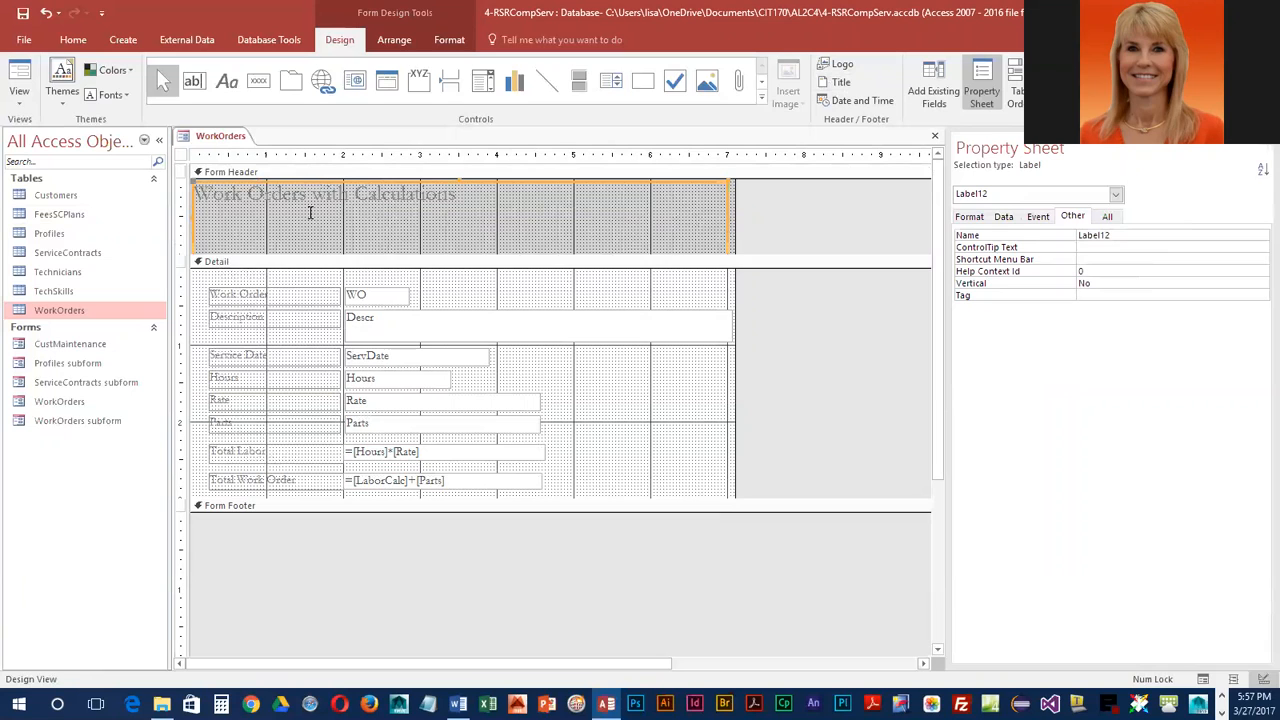
{"action": "left_click", "coordinate": [370, 196]}
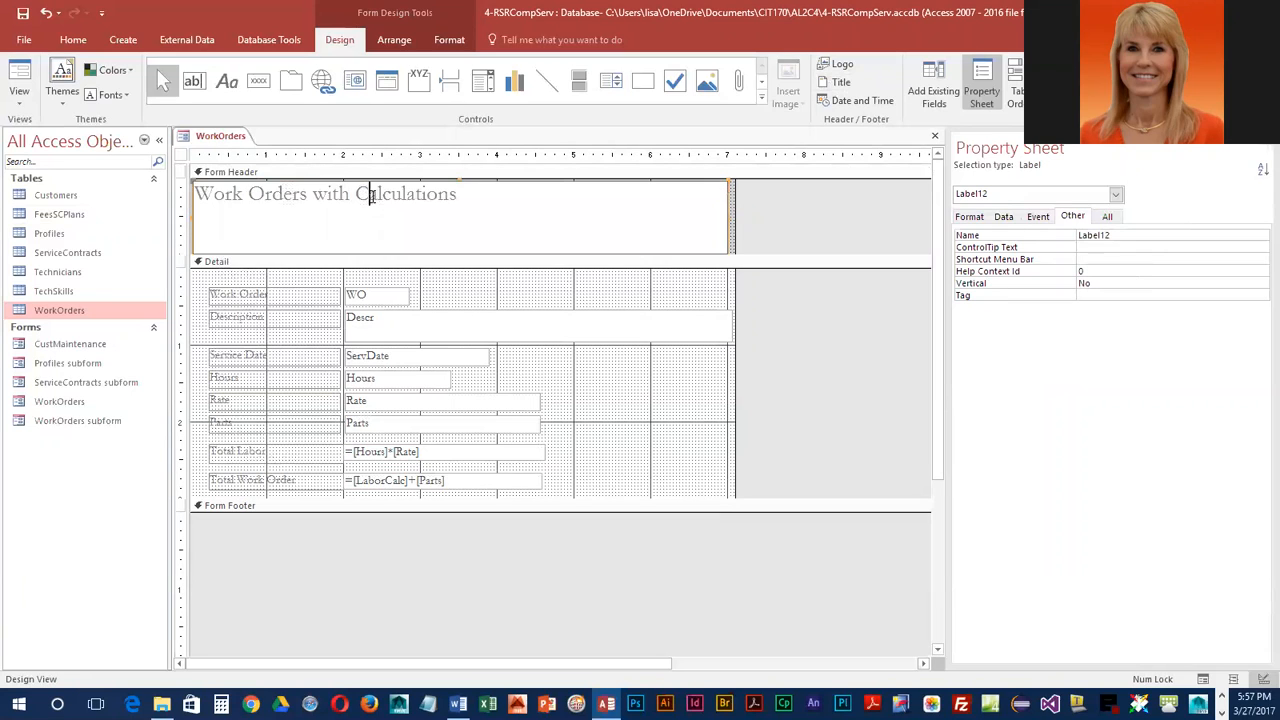
{"action": "left_click", "coordinate": [449, 45]}
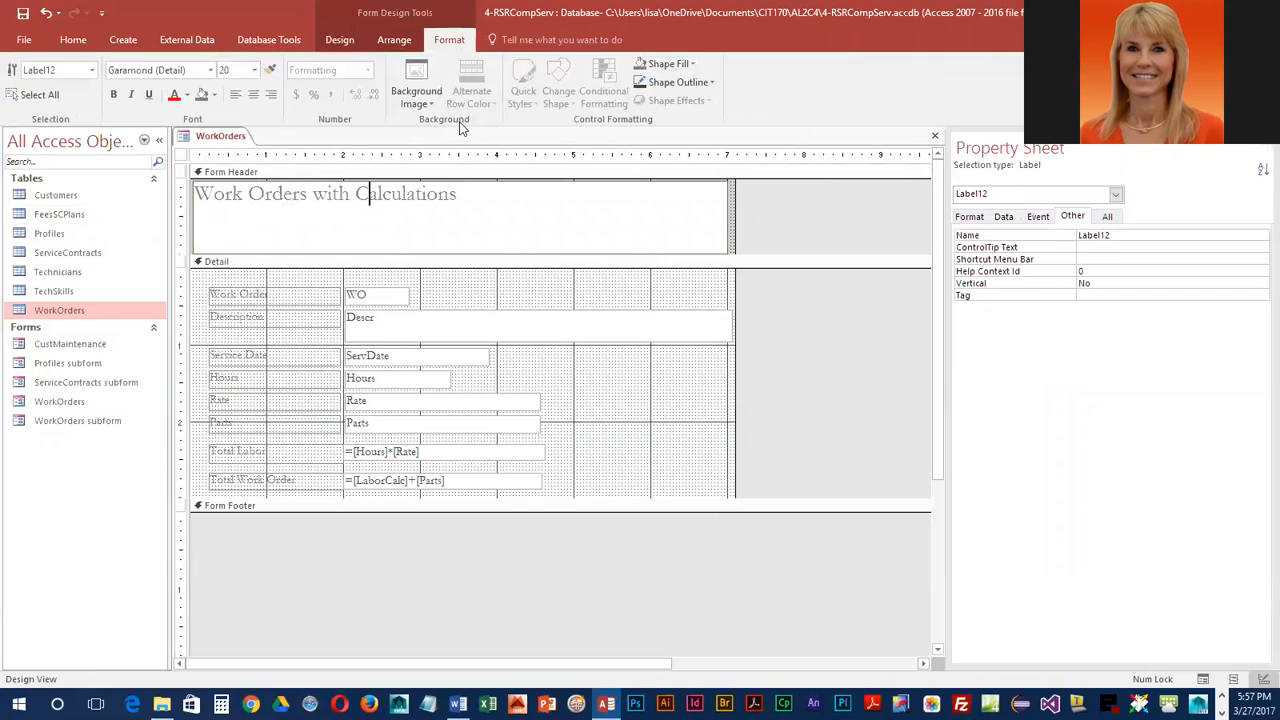
{"action": "left_click", "coordinate": [253, 94]}
Adjust the form header section to about 1 inch tall and shorten the title label to about 0.75 inch.
{"action": "left_click_drag", "start_coordinate": [580, 252], "coordinate": [557, 264]}
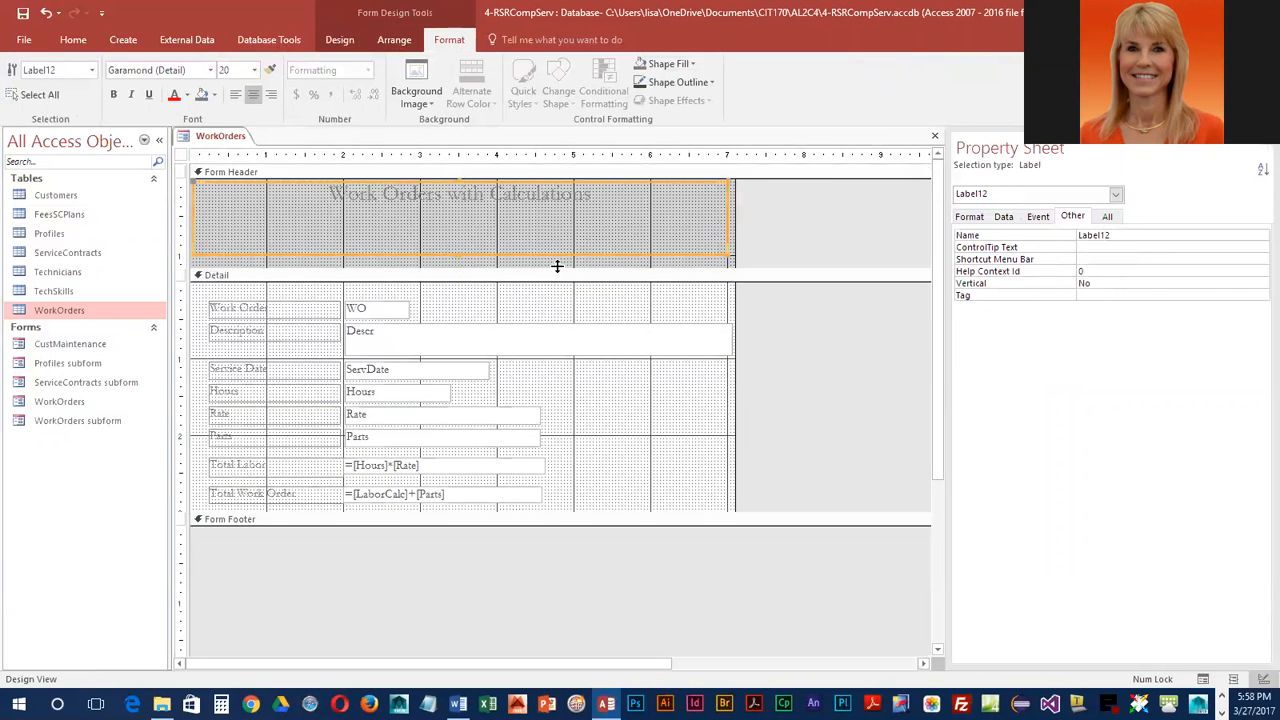
{"action": "left_click", "coordinate": [458, 250]}
{"action": "mouse_move", "coordinate": [463, 231]}
{"action": "left_mouse_down"}
{"action": "mouse_move", "coordinate": [477, 267]}
{"action": "mouse_move", "coordinate": [478, 249]}
{"action": "left_mouse_up"}
{"action": "left_click", "coordinate": [338, 208]}
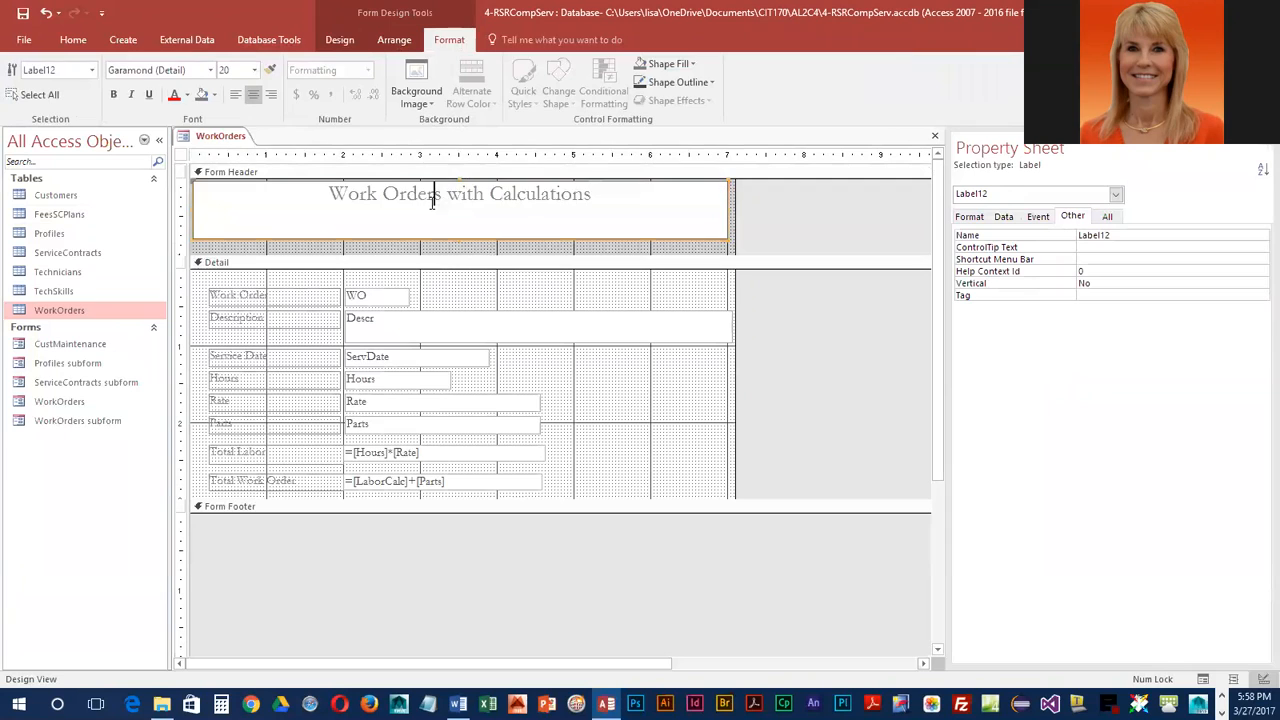
{"action": "left_click", "coordinate": [312, 203]}
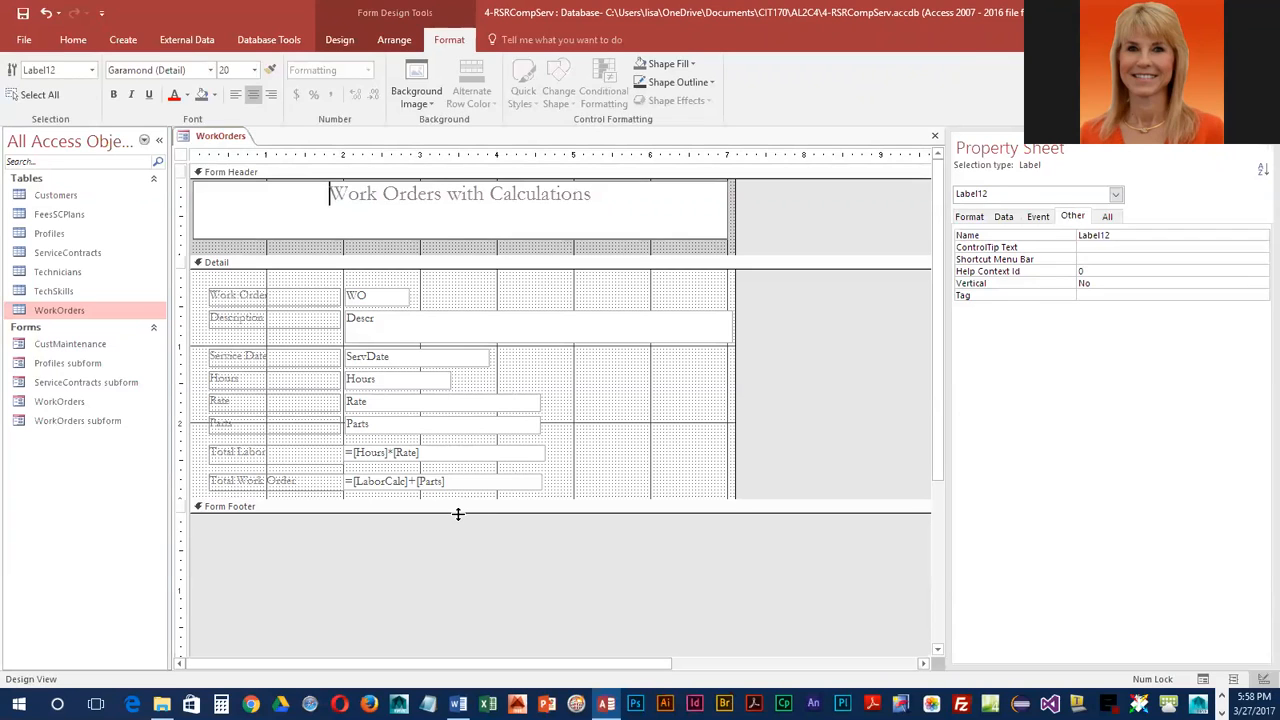
Extend the form footer to about half an inch tall and add a label in it containing the author's full name.
{"action": "left_click_drag", "start_coordinate": [423, 511], "coordinate": [429, 546]}
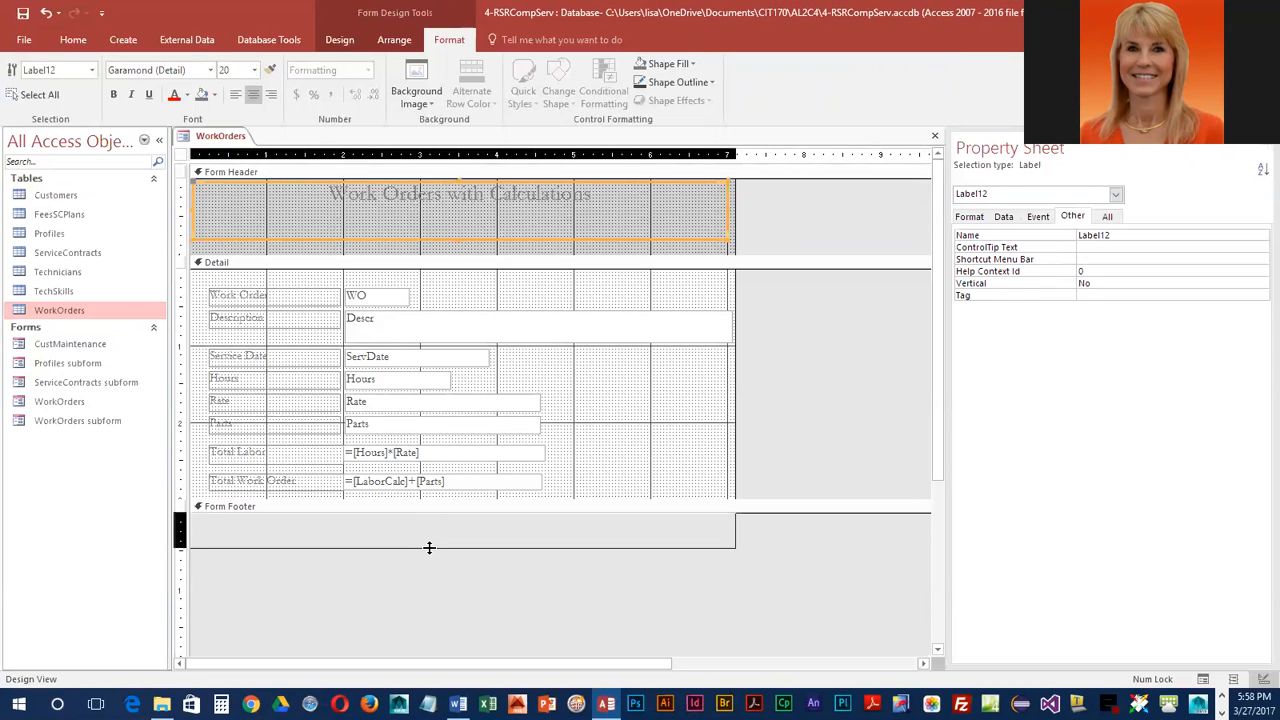
{"action": "left_click_drag", "start_coordinate": [429, 548], "coordinate": [430, 550]}
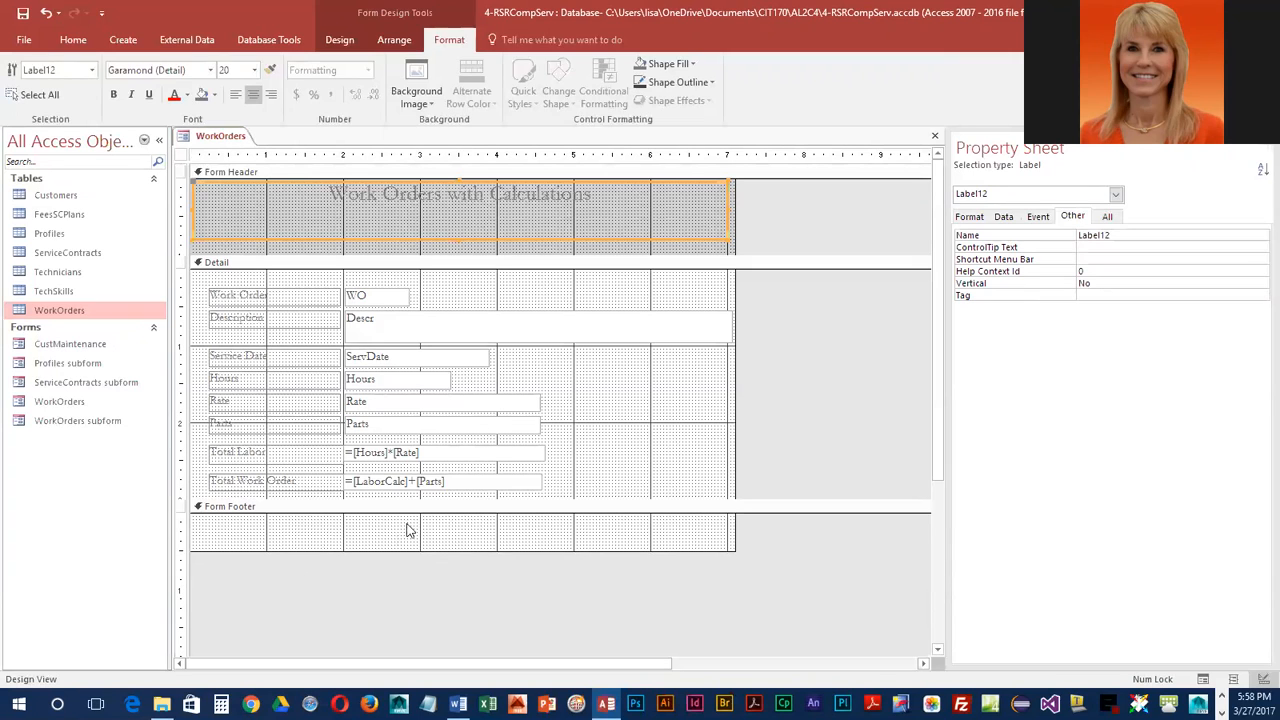
{"action": "left_click", "coordinate": [339, 40]}
{"action": "left_click", "coordinate": [226, 84]}
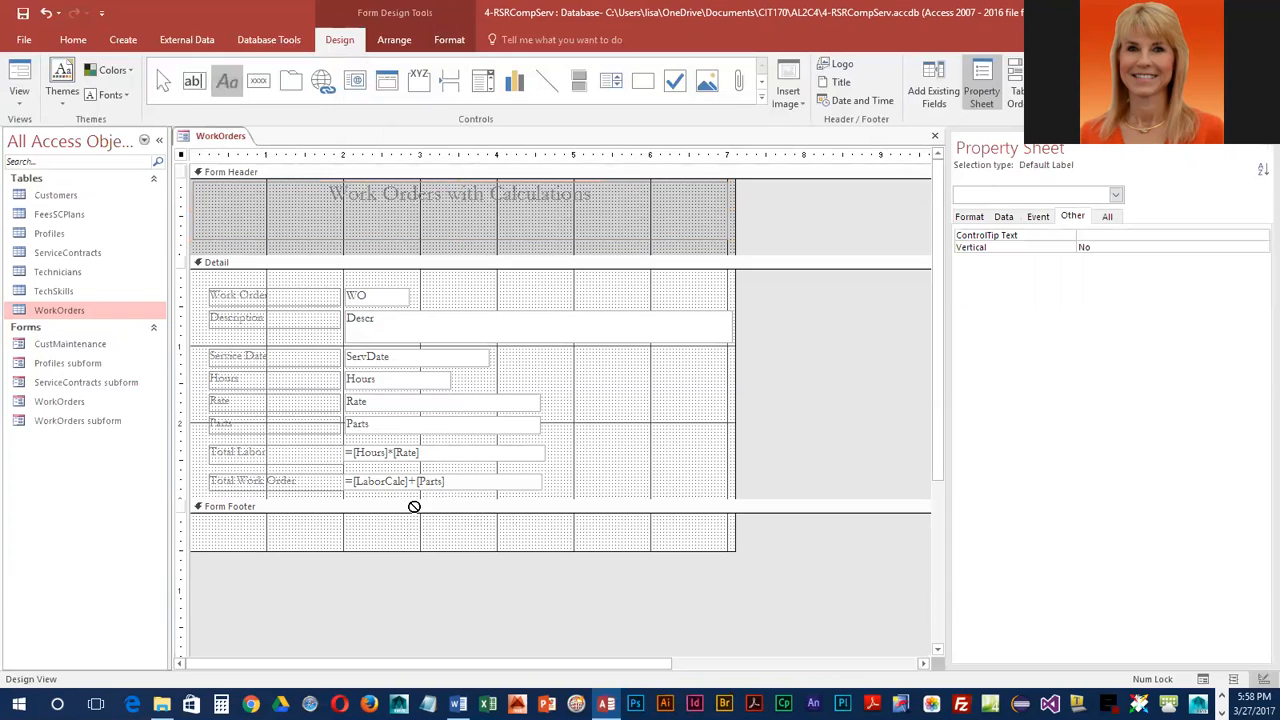
{"action": "left_click_drag", "start_coordinate": [360, 524], "coordinate": [548, 538]}
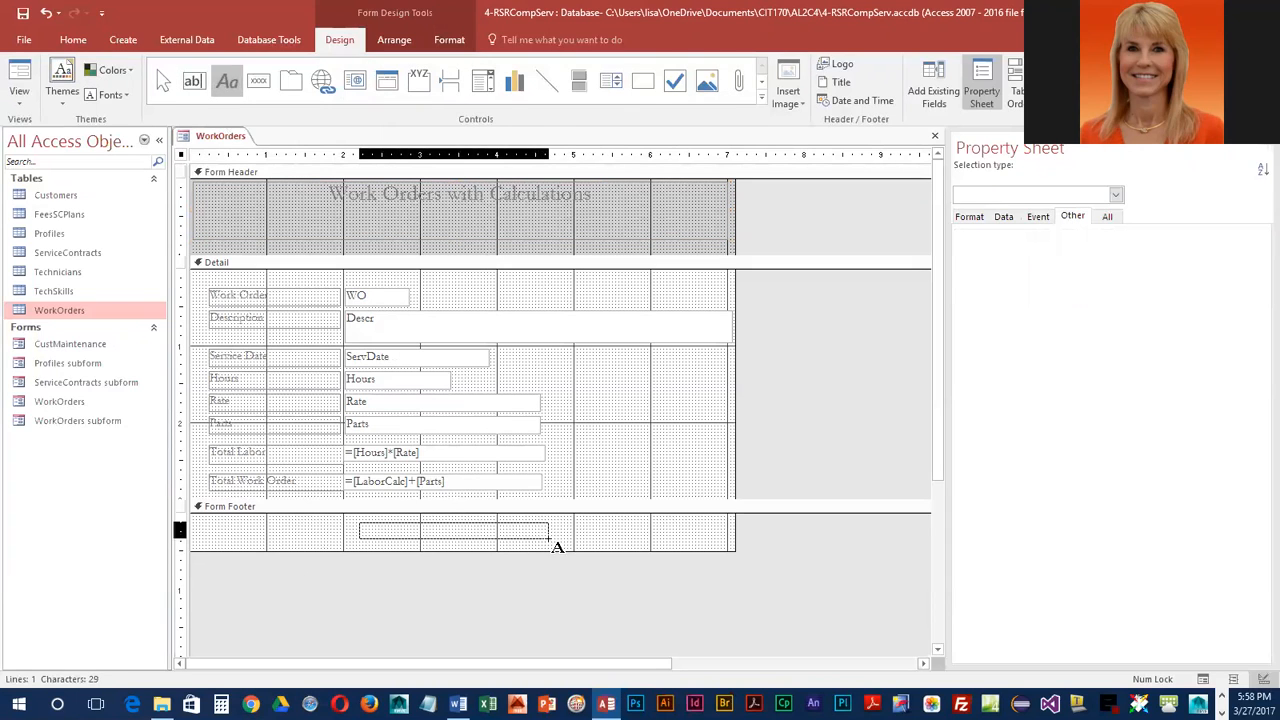
{"action": "type", "text": "Lisa Balback"}
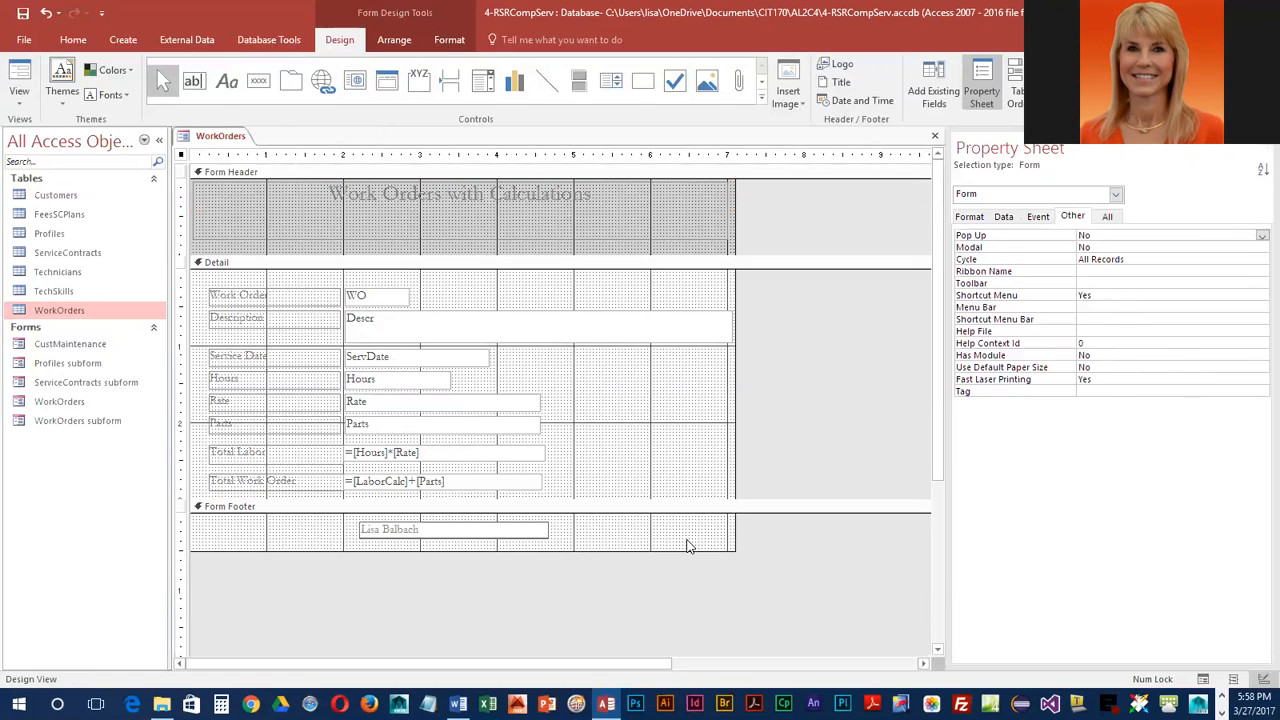
{"action": "key", "text": "Return"}
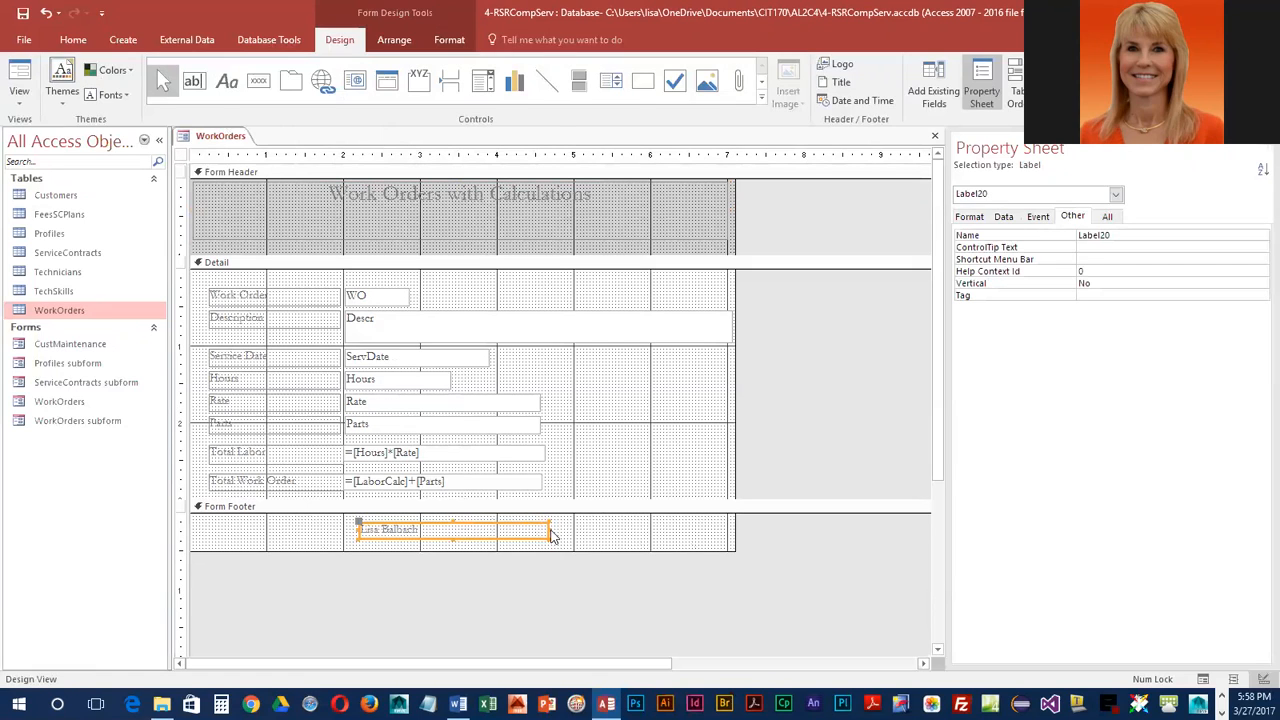
Stretch the footer name label across the full width of the form and centre its text.
{"action": "left_click", "coordinate": [497, 529]}
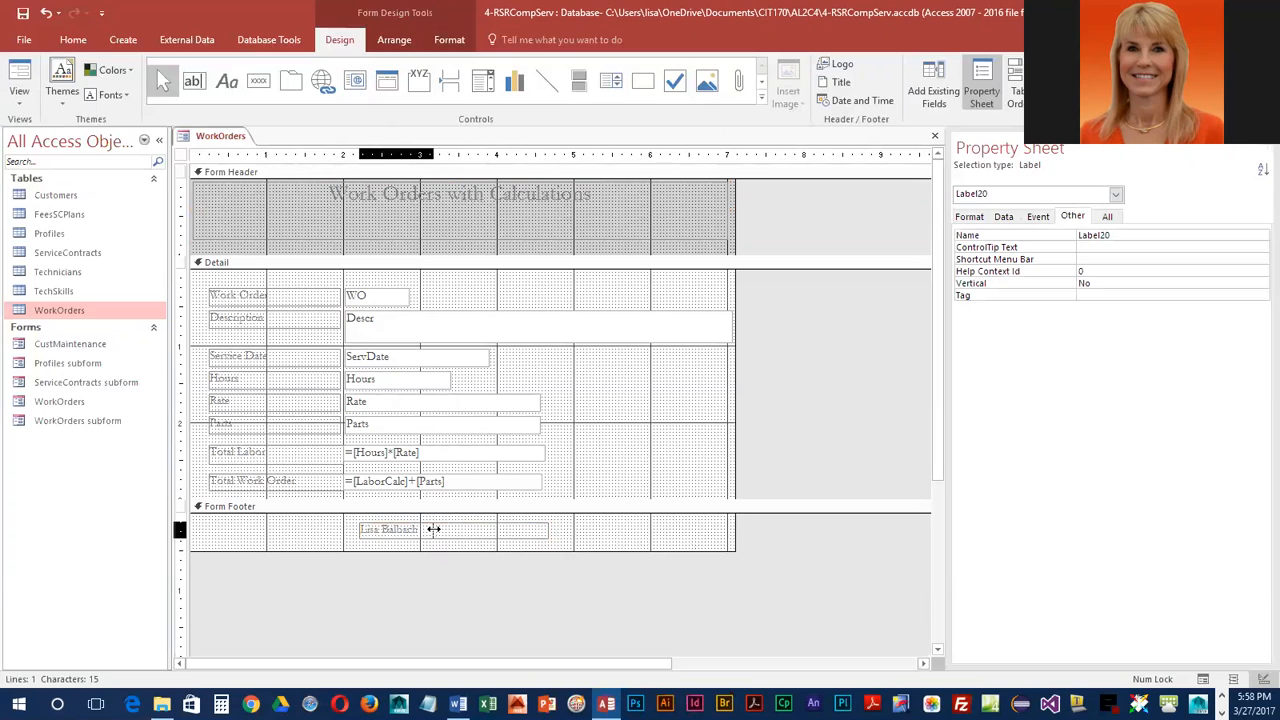
{"action": "left_click", "coordinate": [430, 530]}
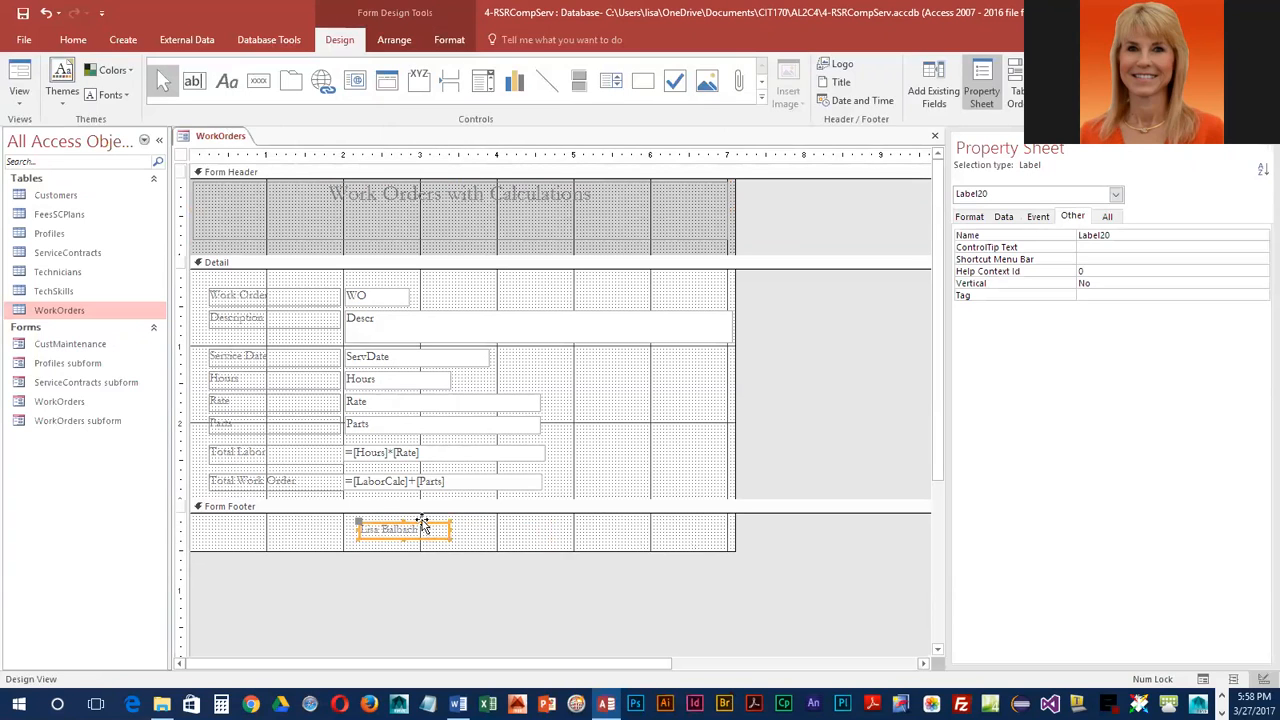
{"action": "left_click_drag", "start_coordinate": [423, 526], "coordinate": [477, 527]}
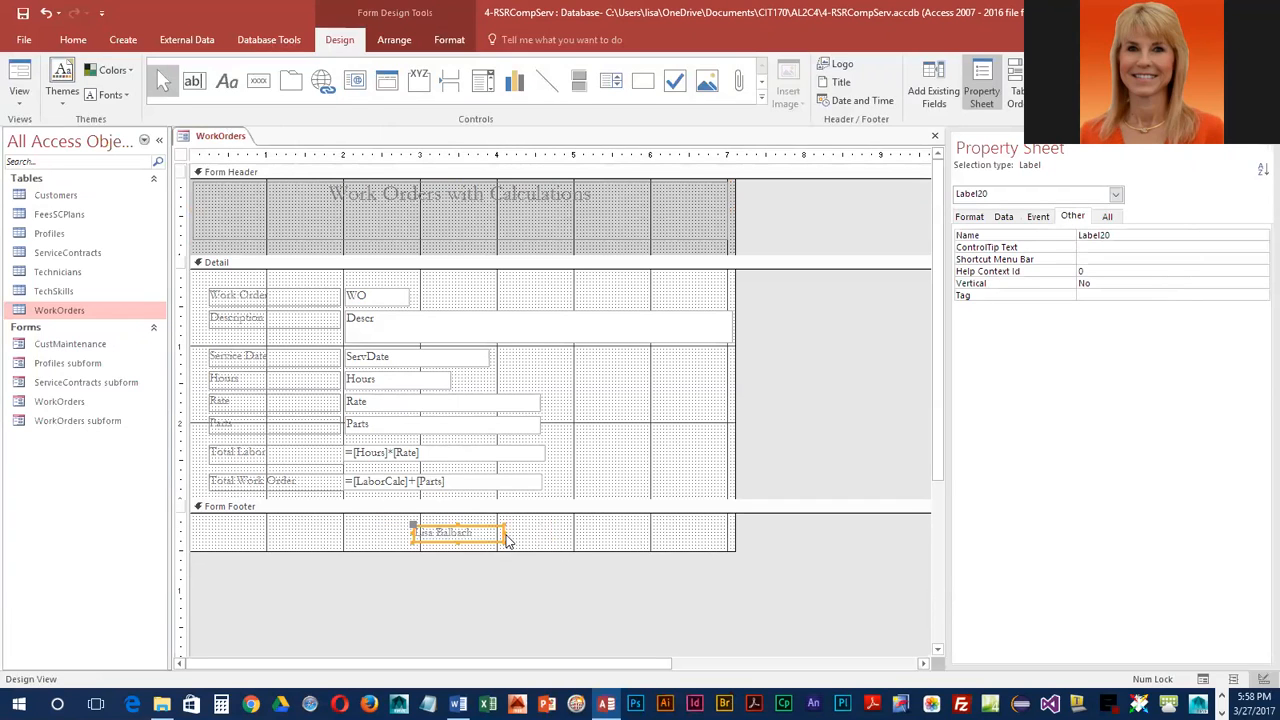
{"action": "left_click_drag", "start_coordinate": [507, 537], "coordinate": [732, 534]}
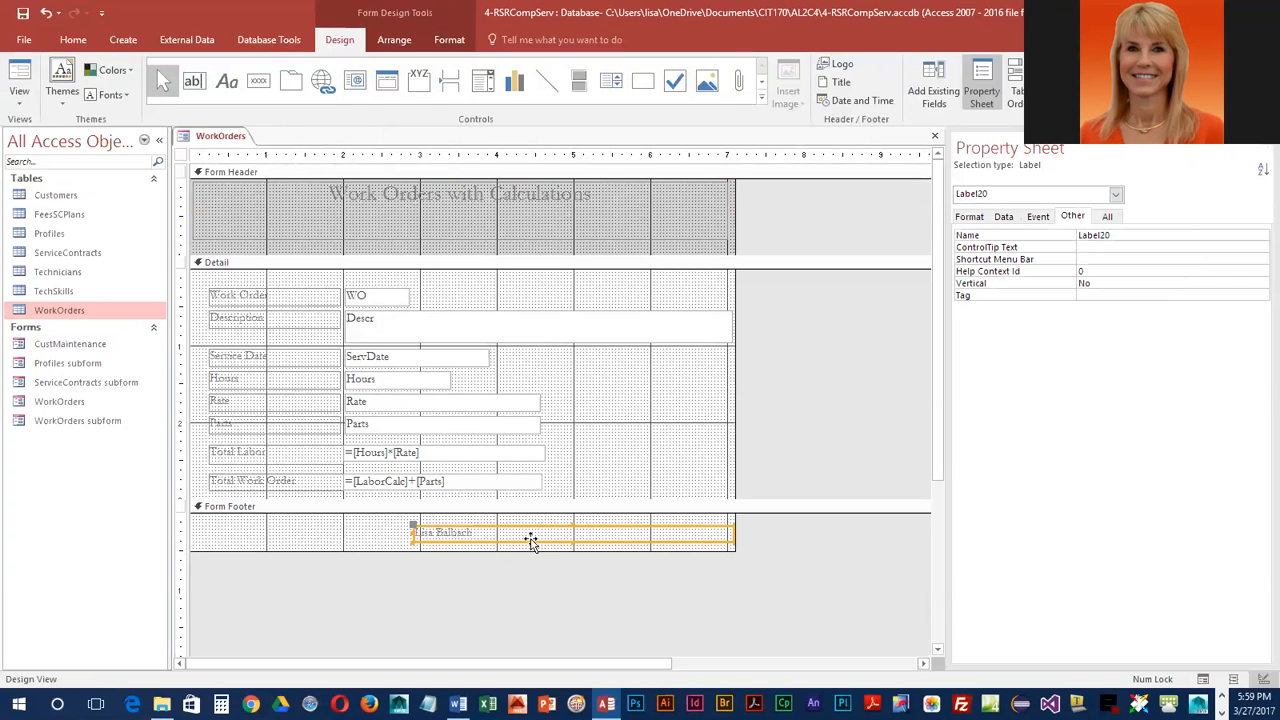
{"action": "left_click_drag", "start_coordinate": [410, 533], "coordinate": [190, 532]}
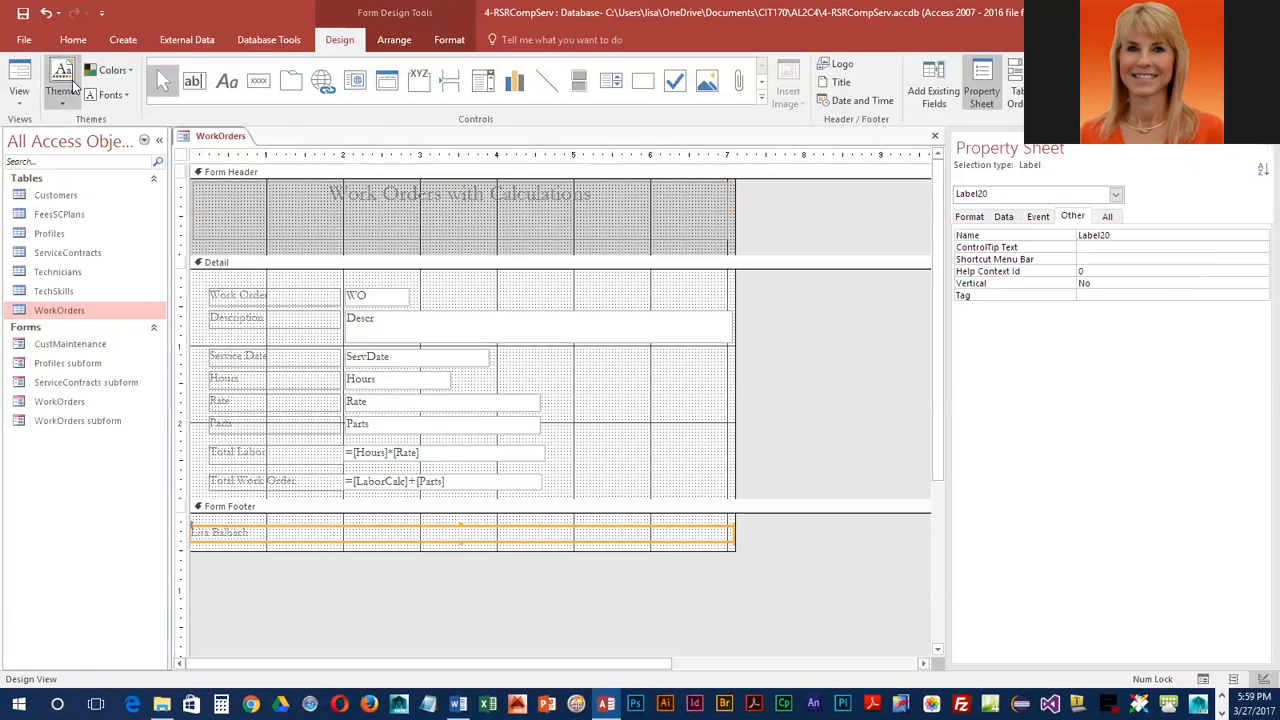
{"action": "left_click", "coordinate": [447, 53]}
{"action": "left_click", "coordinate": [253, 94]}
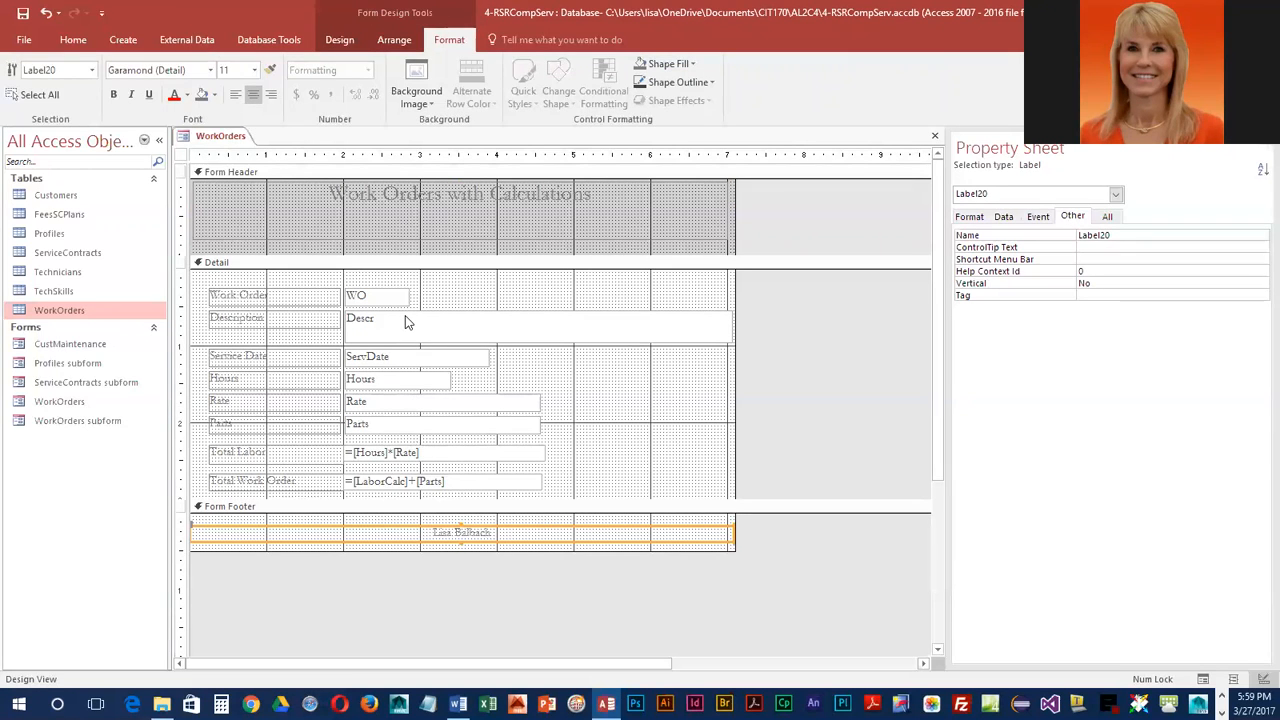
Narrow the Descr text box to about 2.5 inches and size the six text boxes from WO through Parts to the widest.
{"action": "left_click", "coordinate": [650, 328]}
{"action": "left_click_drag", "start_coordinate": [733, 324], "coordinate": [535, 327]}
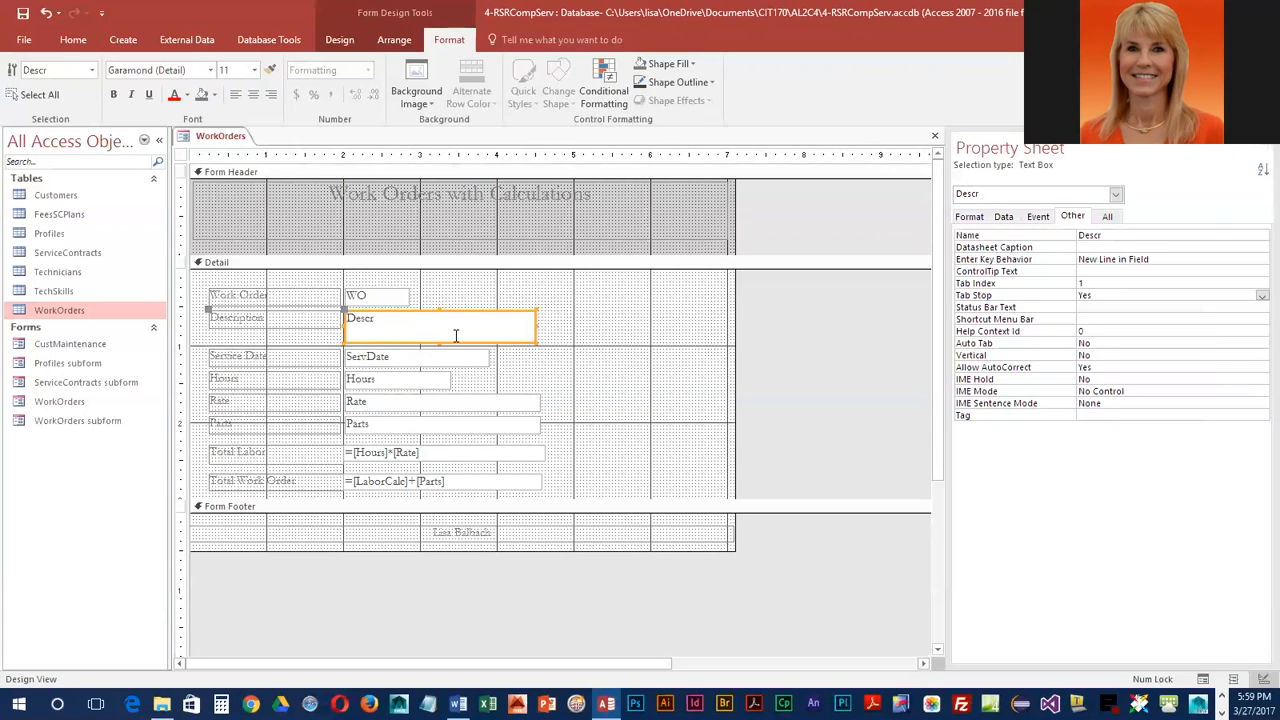
{"action": "left_click", "coordinate": [397, 297], "text": "shift"}
{"action": "left_click", "coordinate": [413, 357], "text": "shift"}
{"action": "left_click", "coordinate": [418, 380], "text": "shift"}
{"action": "left_click", "coordinate": [430, 403], "text": "shift"}
{"action": "left_click", "coordinate": [432, 424], "text": "shift"}
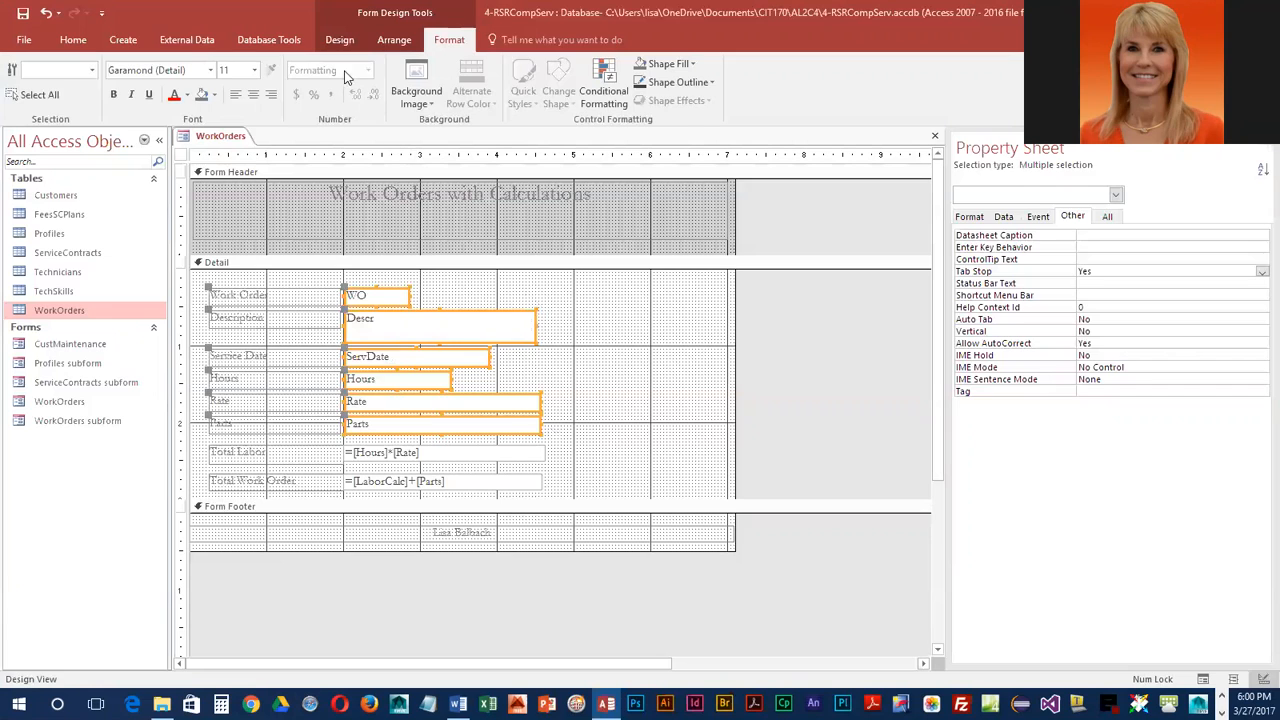
{"action": "left_click", "coordinate": [397, 44]}
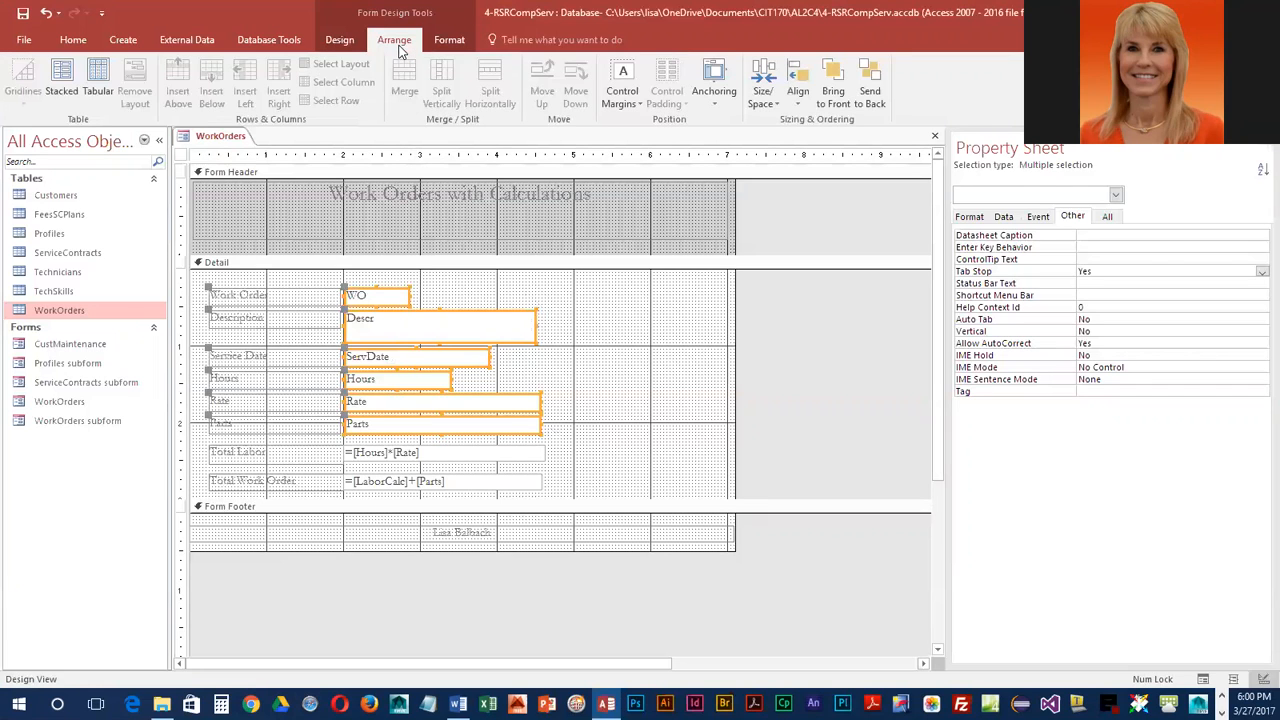
{"action": "left_click", "coordinate": [775, 104]}
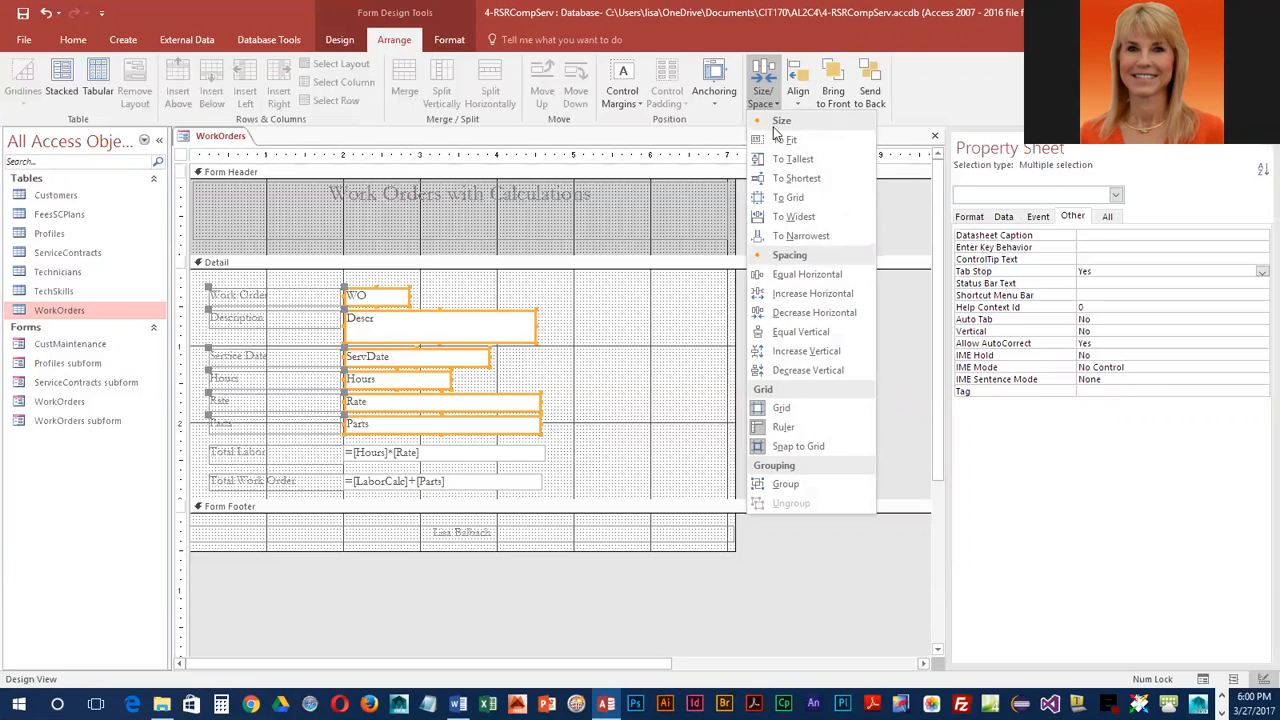
{"action": "left_click", "coordinate": [788, 218]}
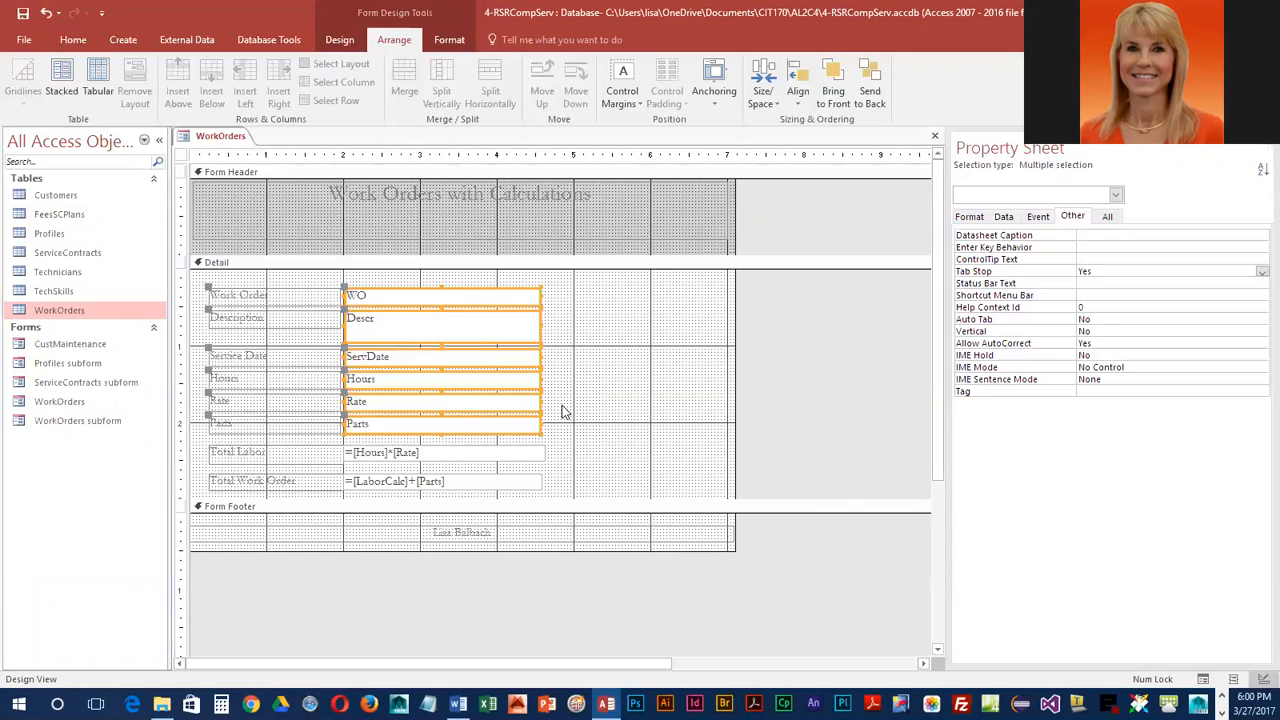
Narrow the Total Labor and Total Work Order calculated text boxes to about 1.4 inches each.
{"action": "left_click", "coordinate": [477, 451]}
{"action": "left_click_drag", "start_coordinate": [526, 452], "coordinate": [453, 452]}
{"action": "left_click", "coordinate": [526, 487]}
{"action": "left_click_drag", "start_coordinate": [542, 486], "coordinate": [453, 481]}
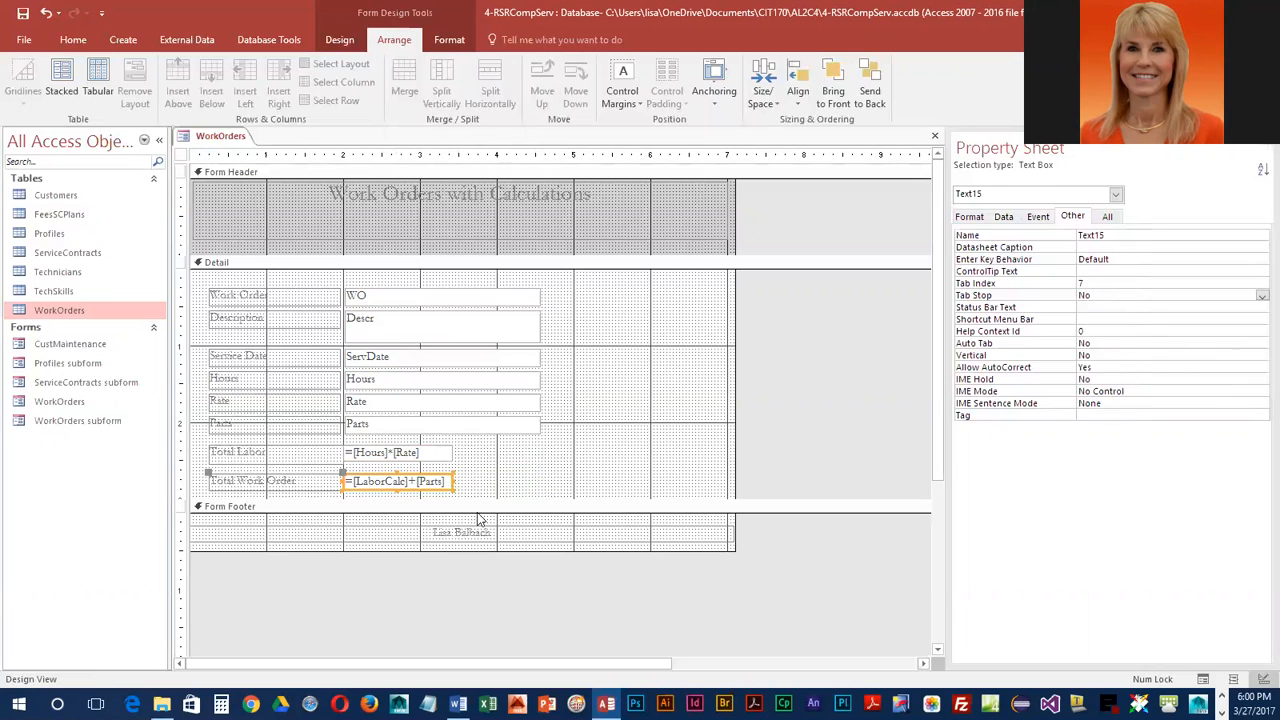
{"action": "left_click", "coordinate": [450, 456]}
{"action": "left_click_drag", "start_coordinate": [452, 452], "coordinate": [452, 452]}
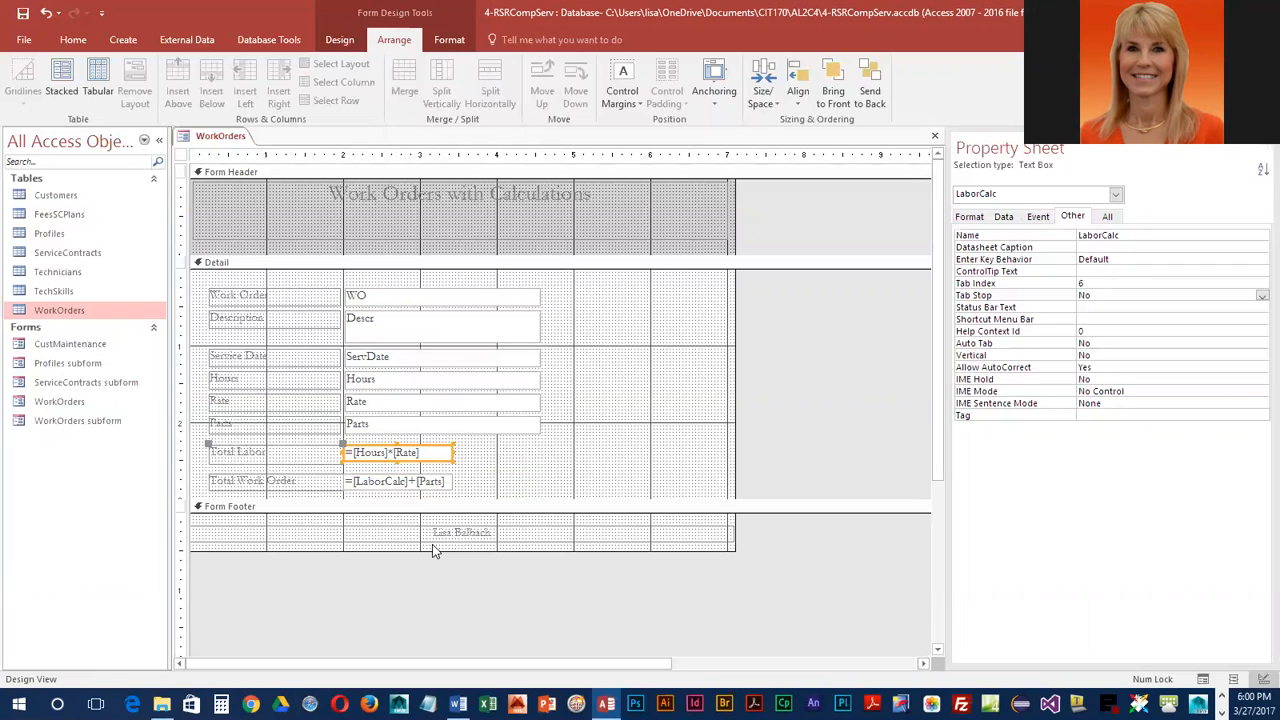
Left-align all eight text boxes in the Detail section, from WO down to the Total Work Order calculation.
{"action": "left_click", "coordinate": [457, 294]}
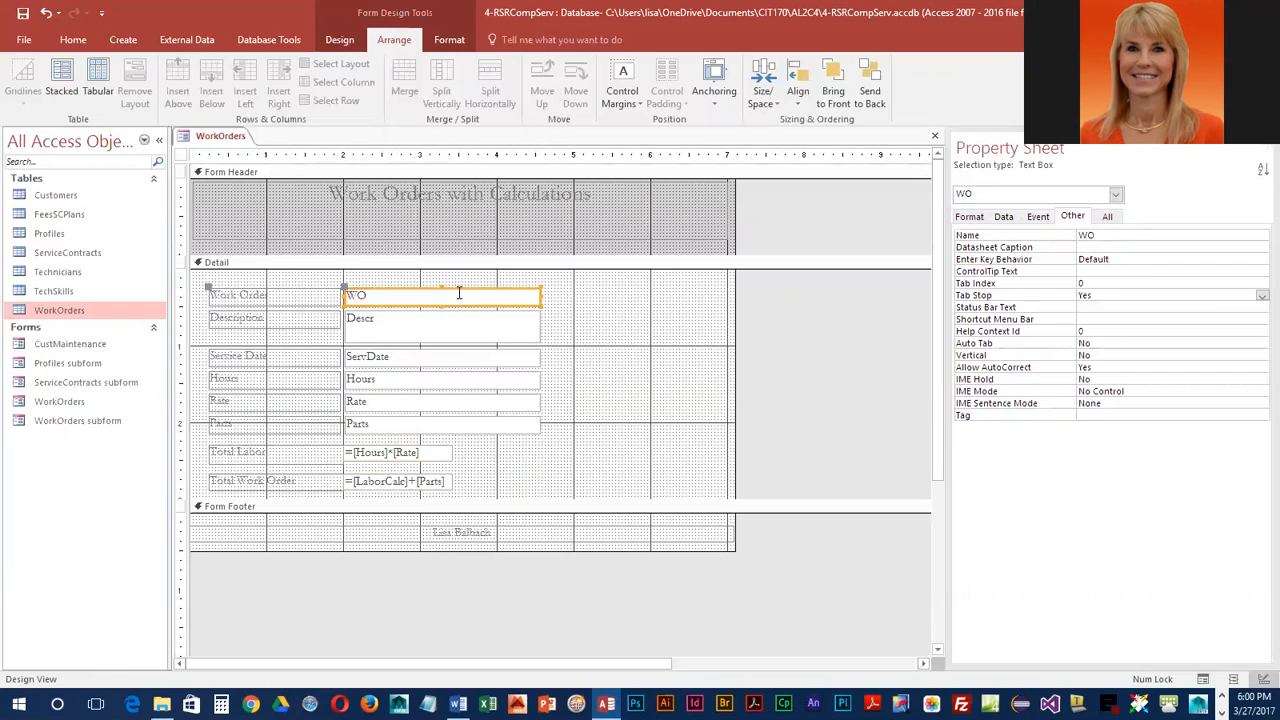
{"action": "left_click", "coordinate": [459, 320], "text": "shift"}
{"action": "left_click", "coordinate": [447, 389], "text": "shift"}
{"action": "left_click", "coordinate": [446, 409], "text": "shift"}
{"action": "left_click", "coordinate": [442, 426], "text": "shift"}
{"action": "left_click", "coordinate": [432, 452], "text": "shift"}
{"action": "left_click", "coordinate": [430, 481], "text": "shift"}
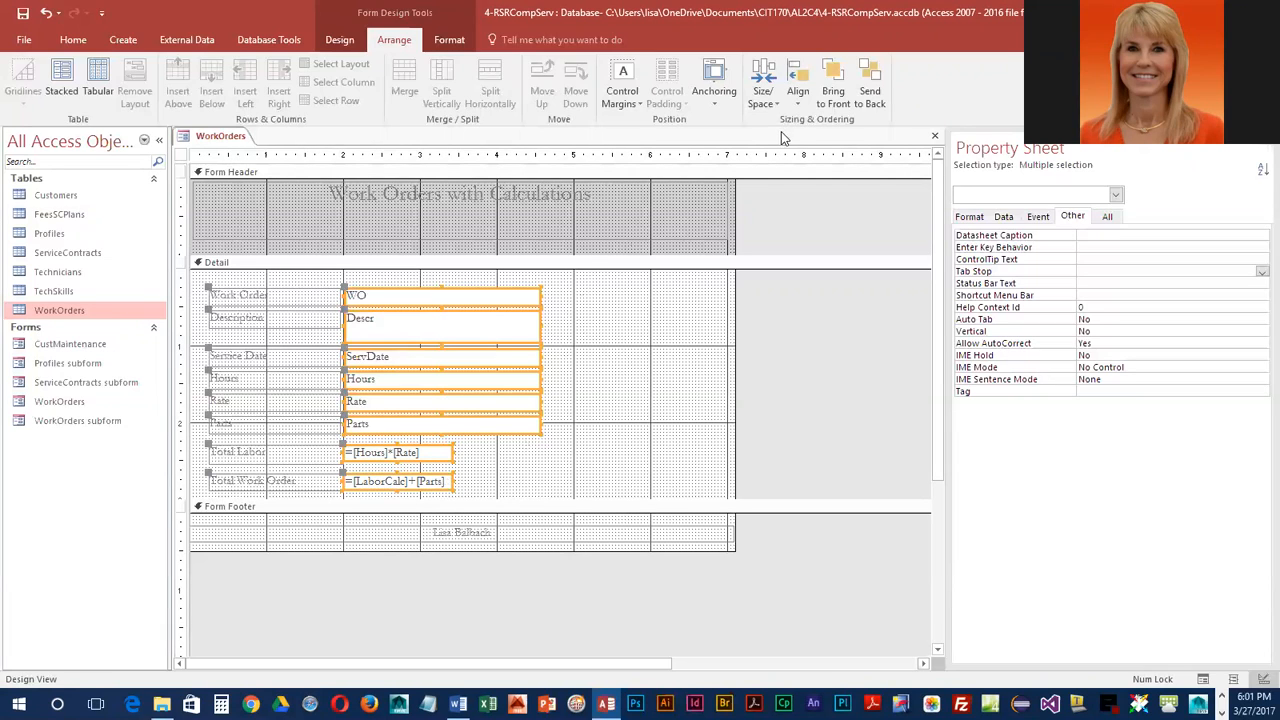
{"action": "left_click", "coordinate": [797, 100]}
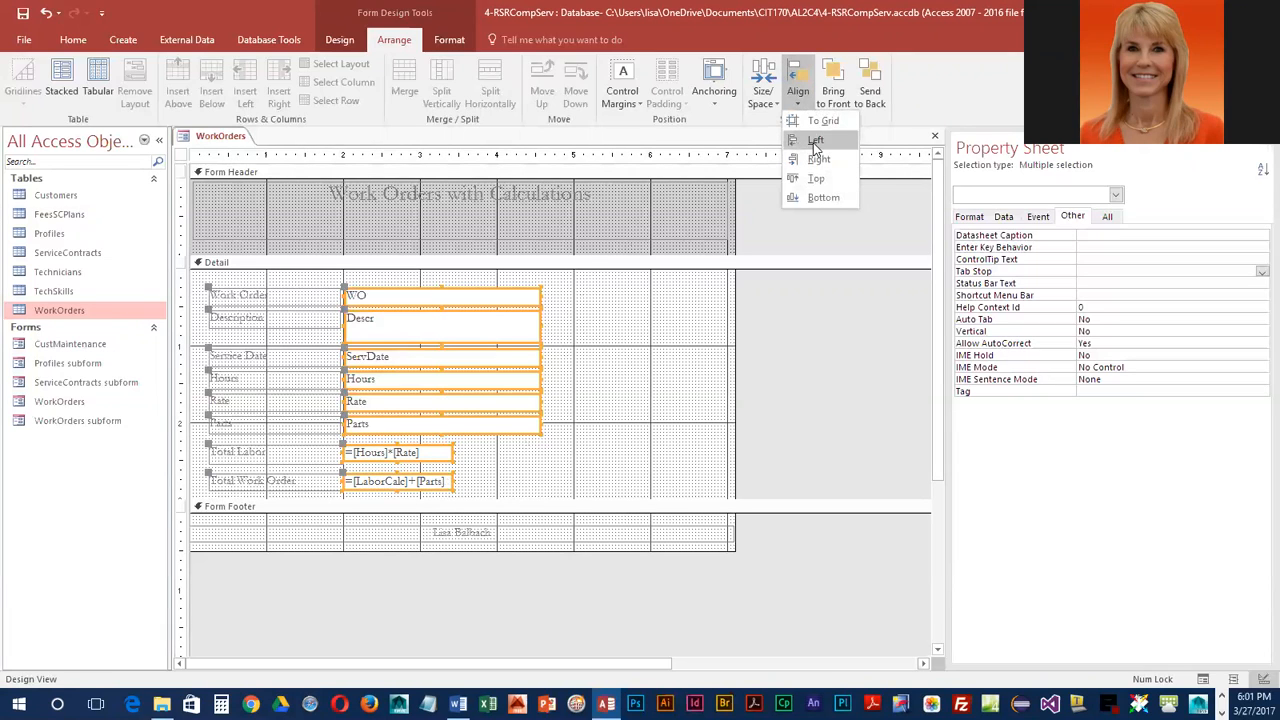
{"action": "left_click", "coordinate": [815, 142]}
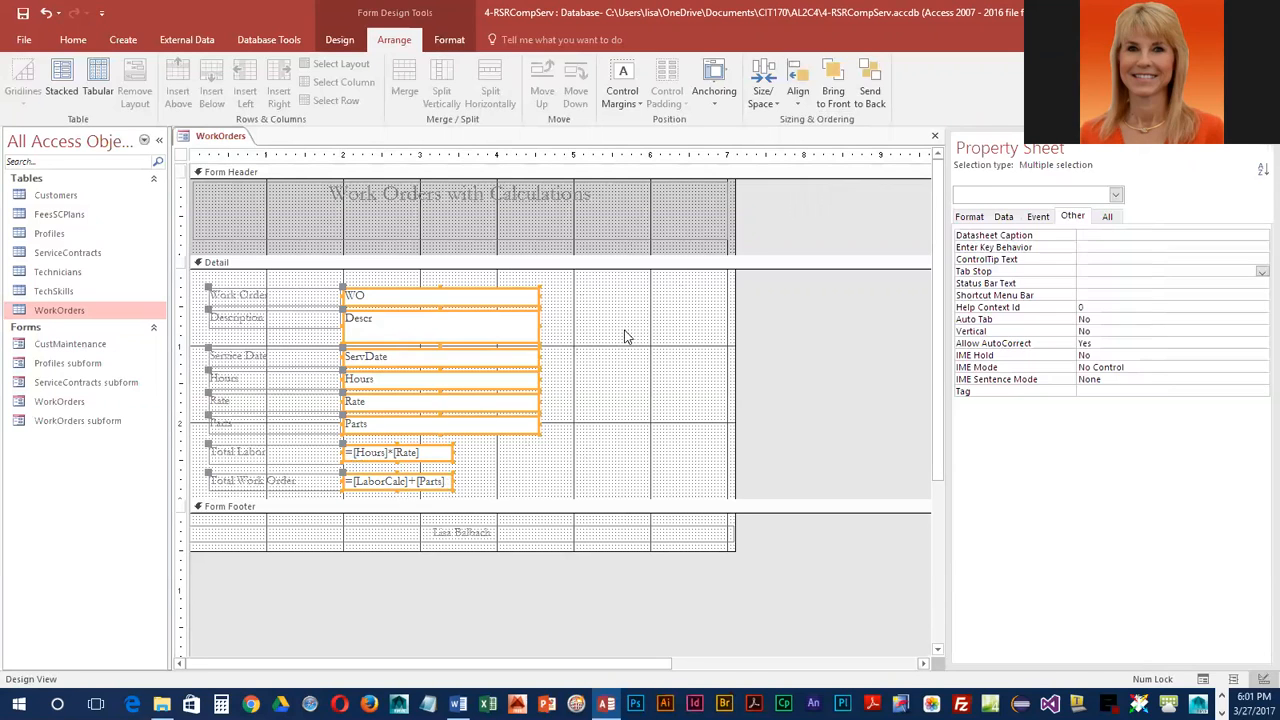
Right-align all eight text boxes in the Detail section, from WO down to the Total Work Order calculation.
{"action": "left_click", "coordinate": [585, 433]}
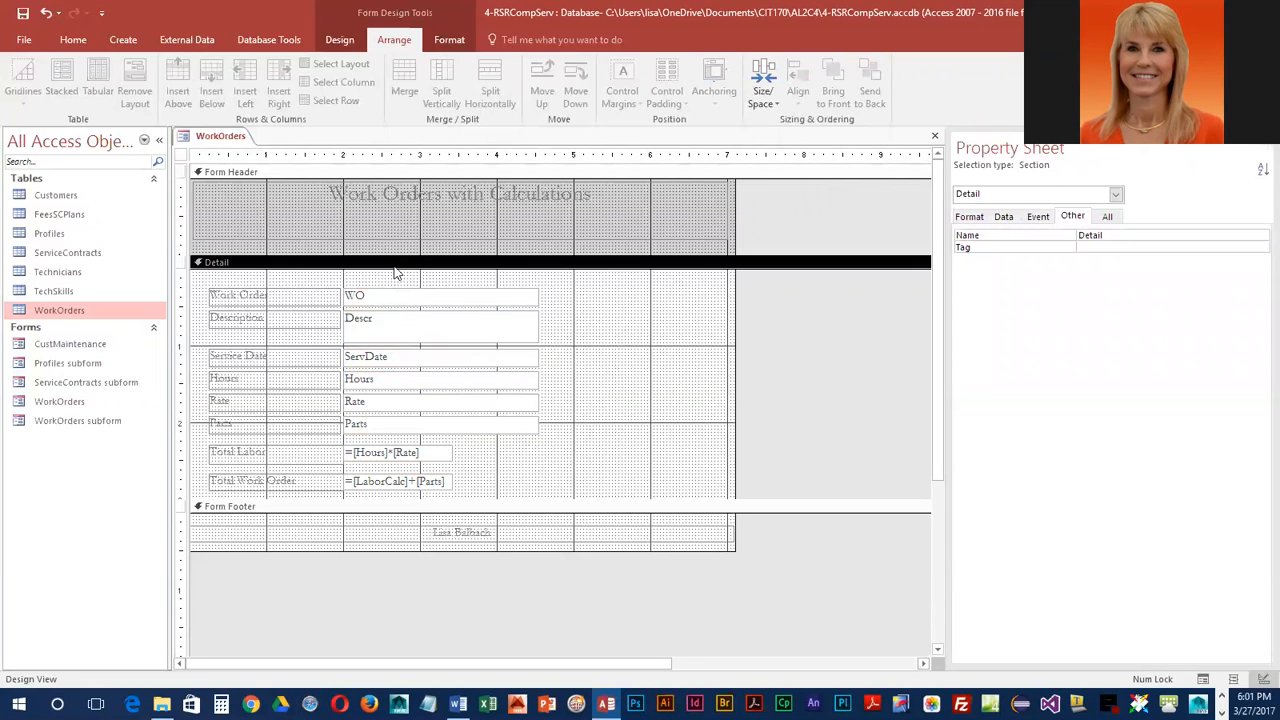
{"action": "left_click_drag", "start_coordinate": [382, 277], "coordinate": [563, 491]}
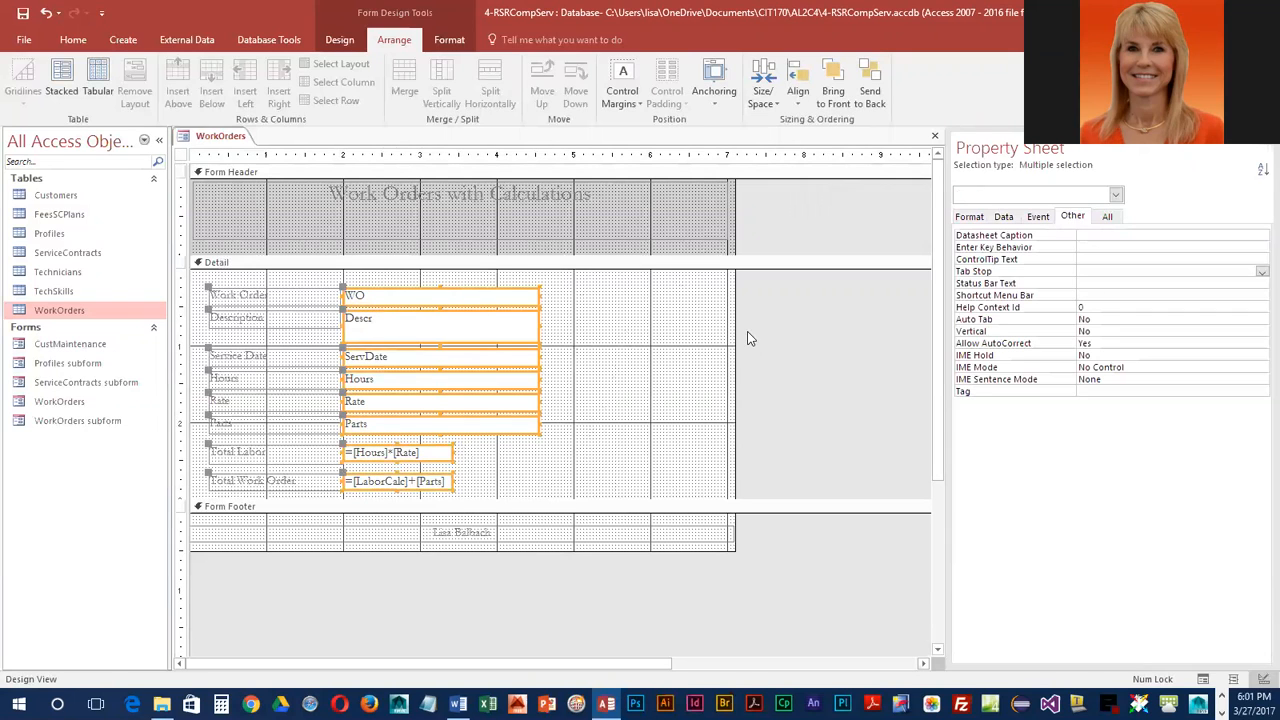
{"action": "left_click", "coordinate": [797, 92]}
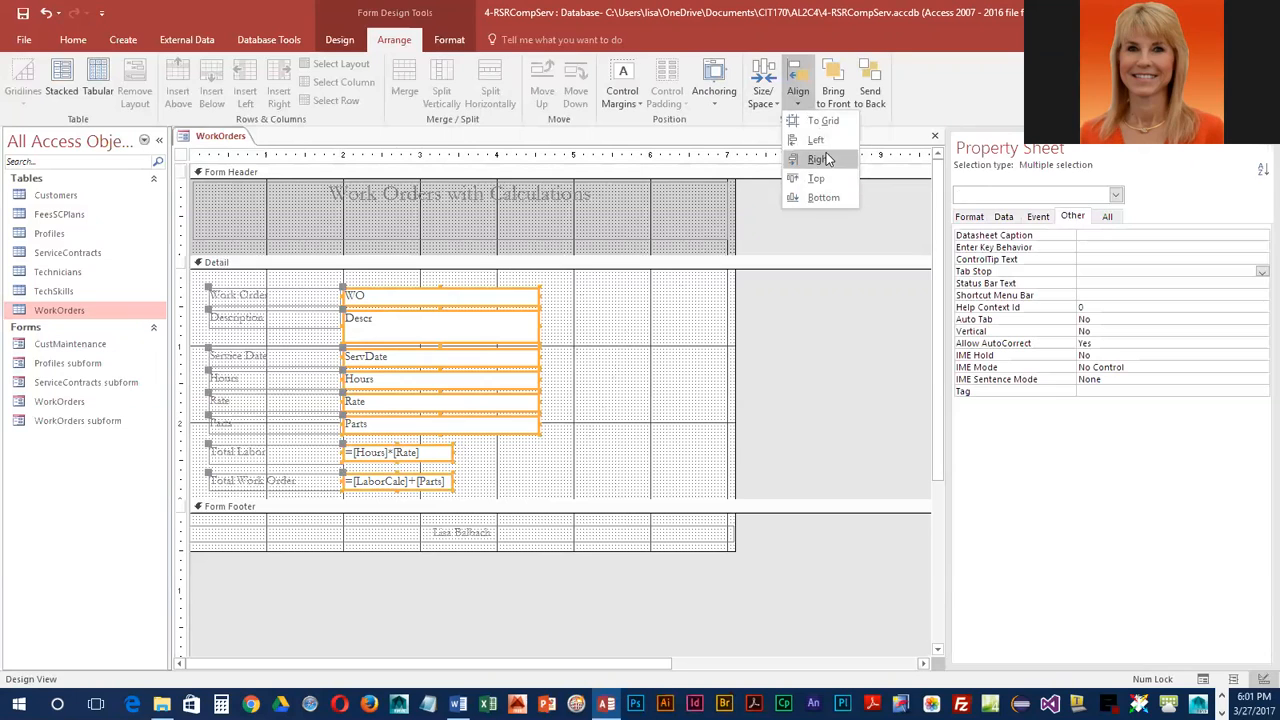
{"action": "left_click", "coordinate": [820, 159]}
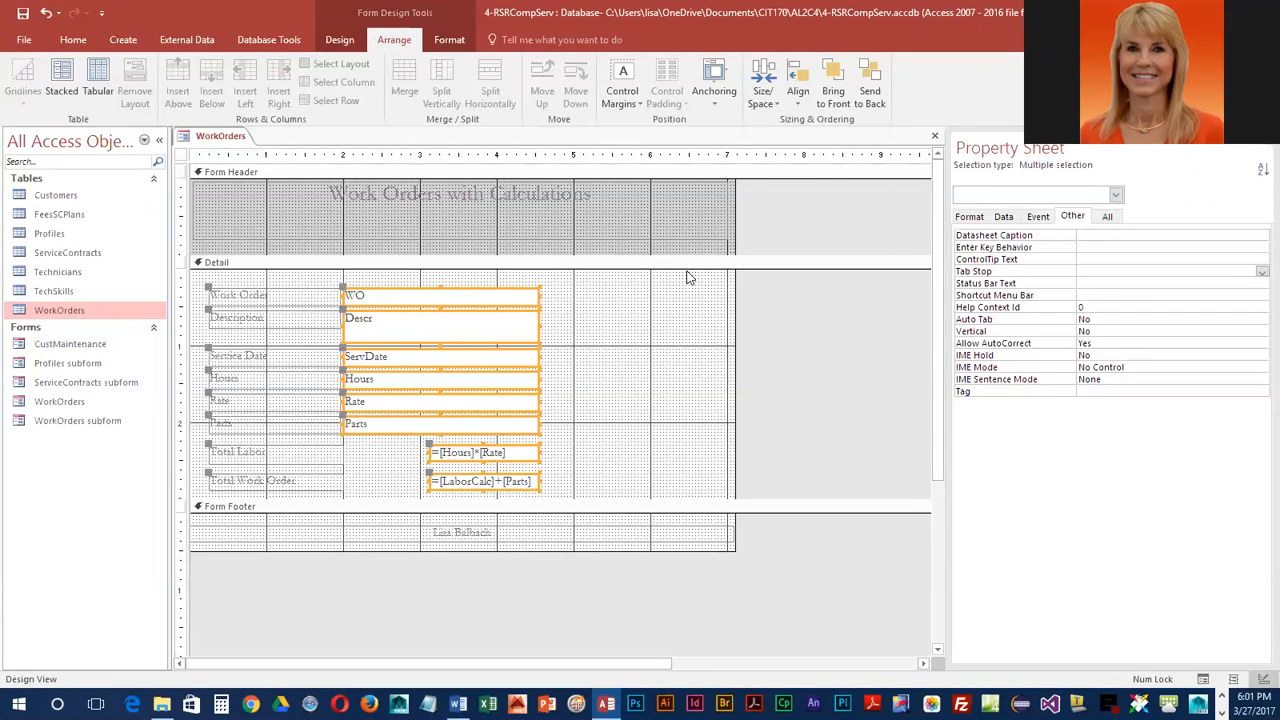
Left-align the eight labels in the Detail section, from Work Order down to Total Work Order.
{"action": "left_click", "coordinate": [585, 380]}
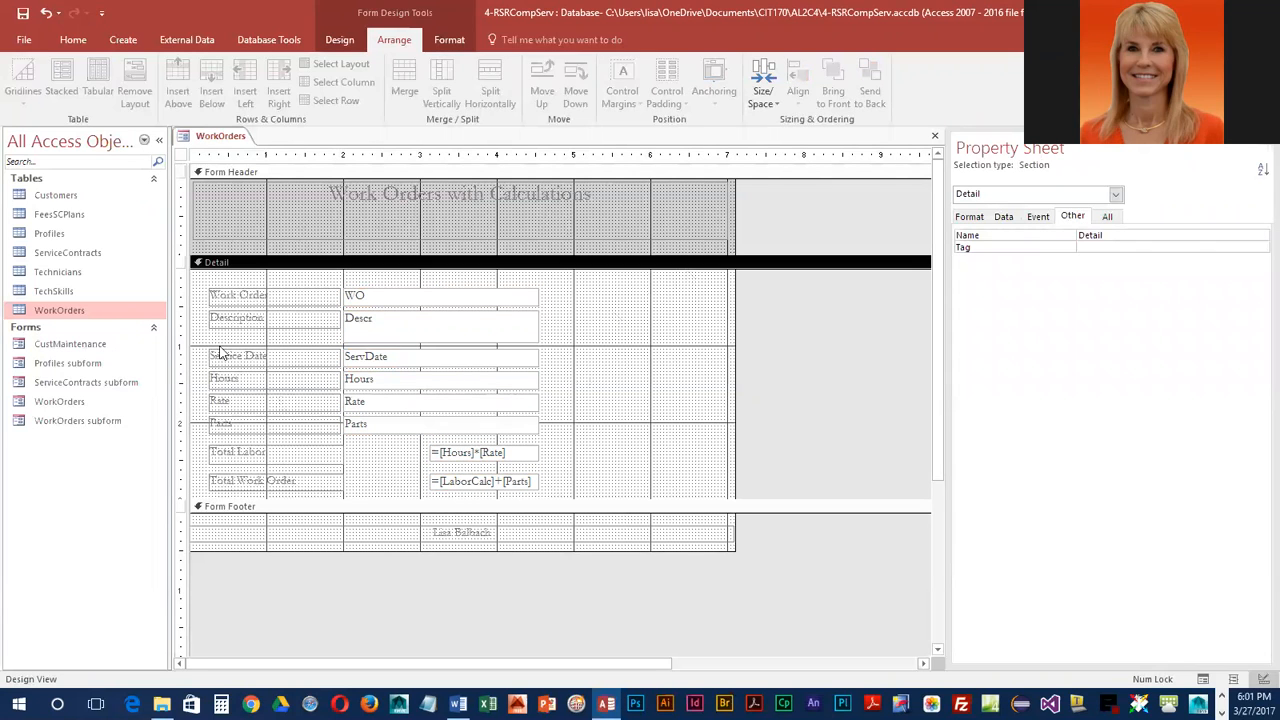
{"action": "left_click_drag", "start_coordinate": [202, 284], "coordinate": [294, 502]}
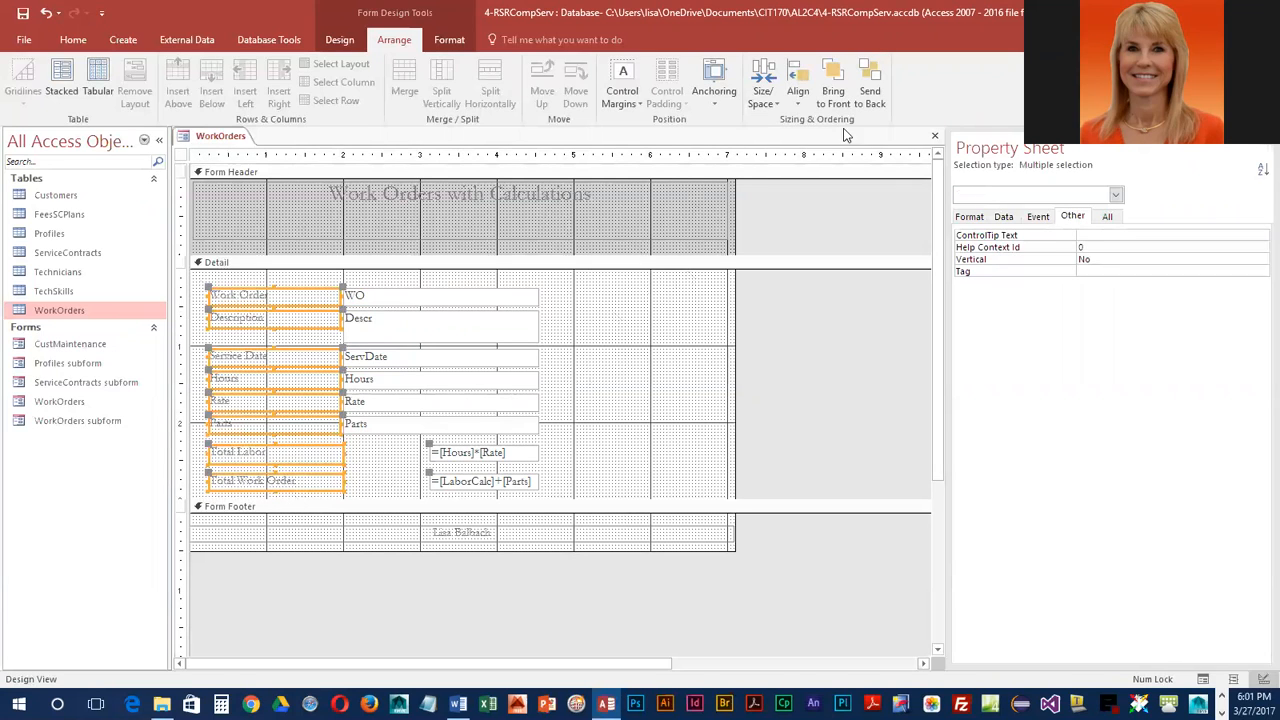
{"action": "left_click", "coordinate": [798, 95]}
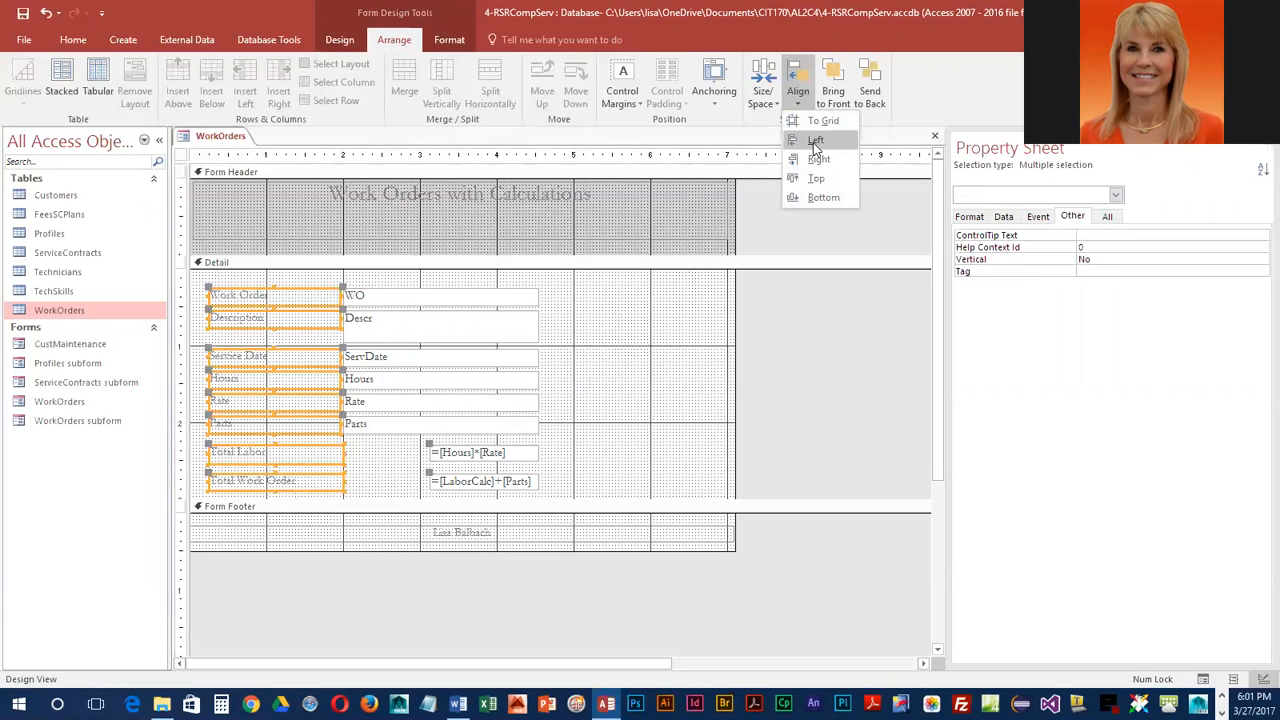
{"action": "left_click", "coordinate": [815, 142]}
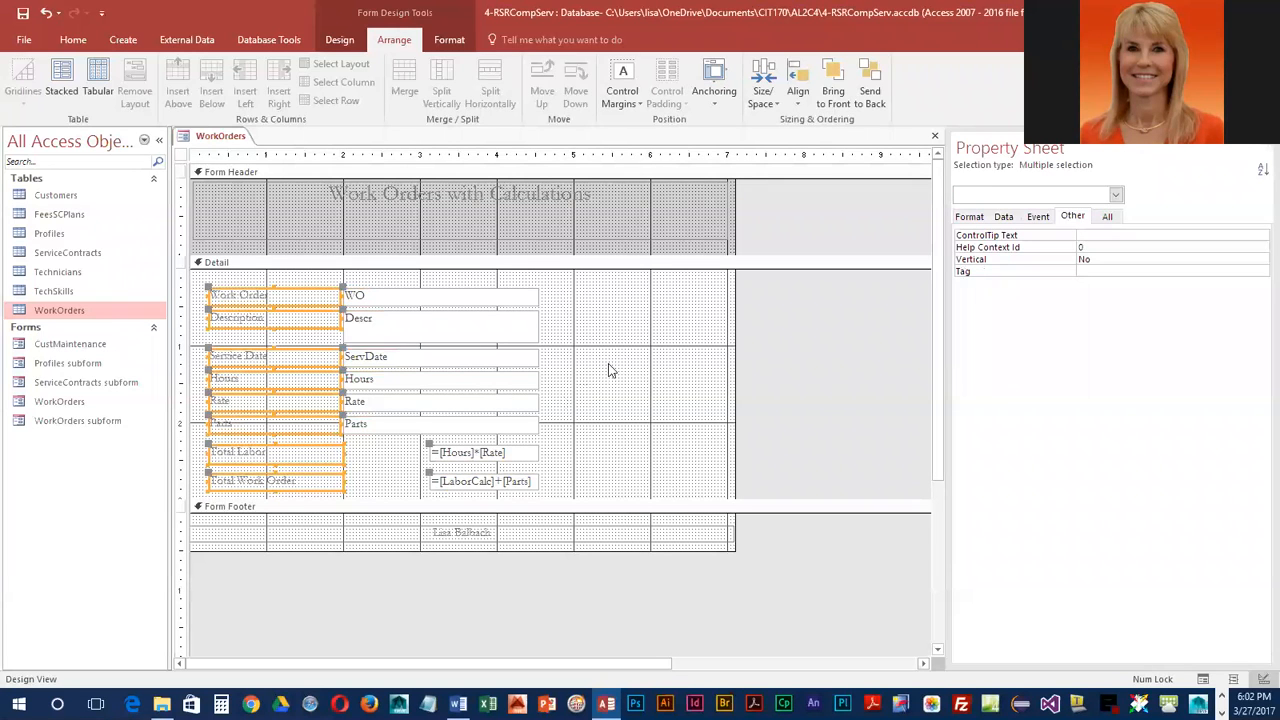
Apply equal vertical spacing to all labels and text boxes in the Detail section and save the form.
{"action": "left_click_drag", "start_coordinate": [677, 495], "coordinate": [198, 278]}
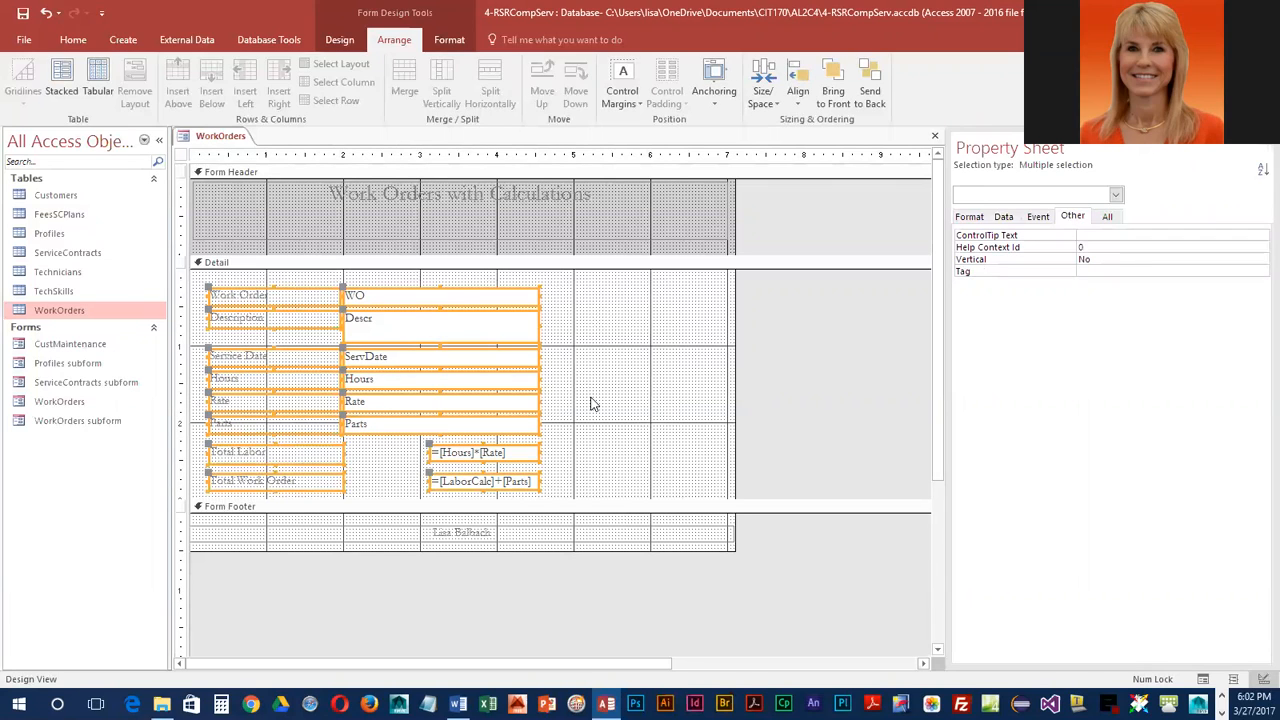
{"action": "left_click", "coordinate": [774, 100]}
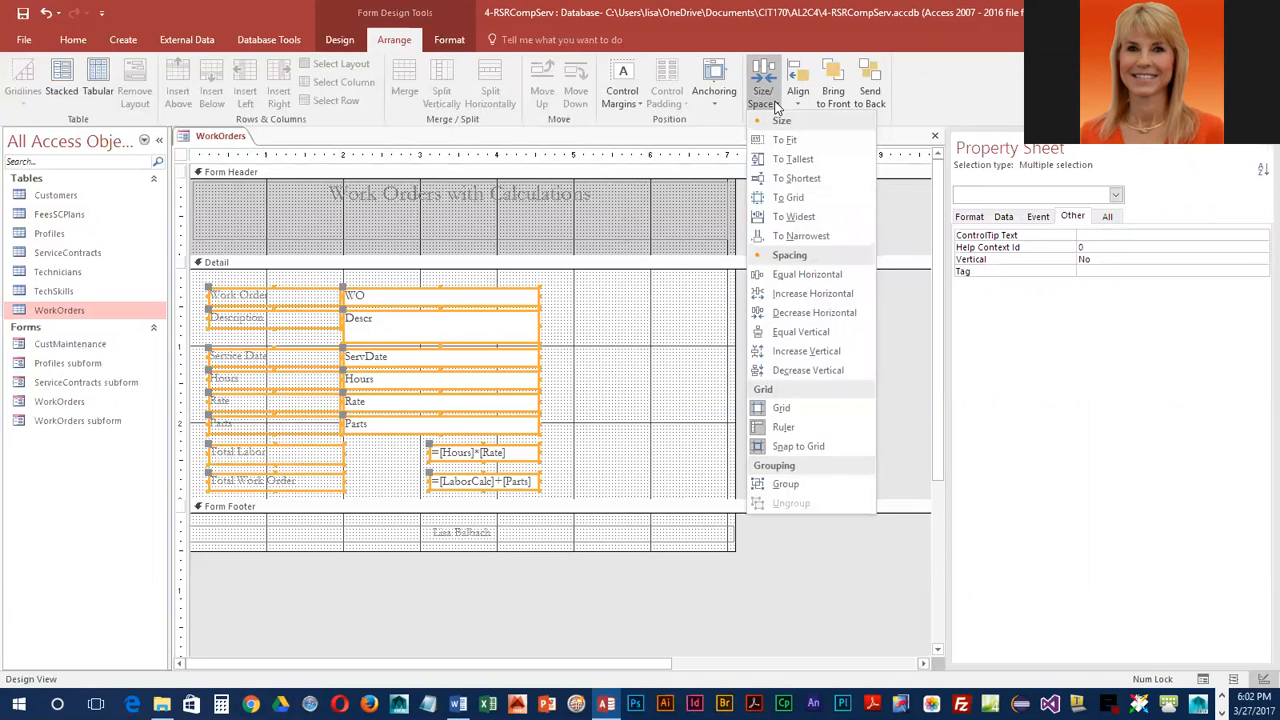
{"action": "left_click", "coordinate": [836, 339]}
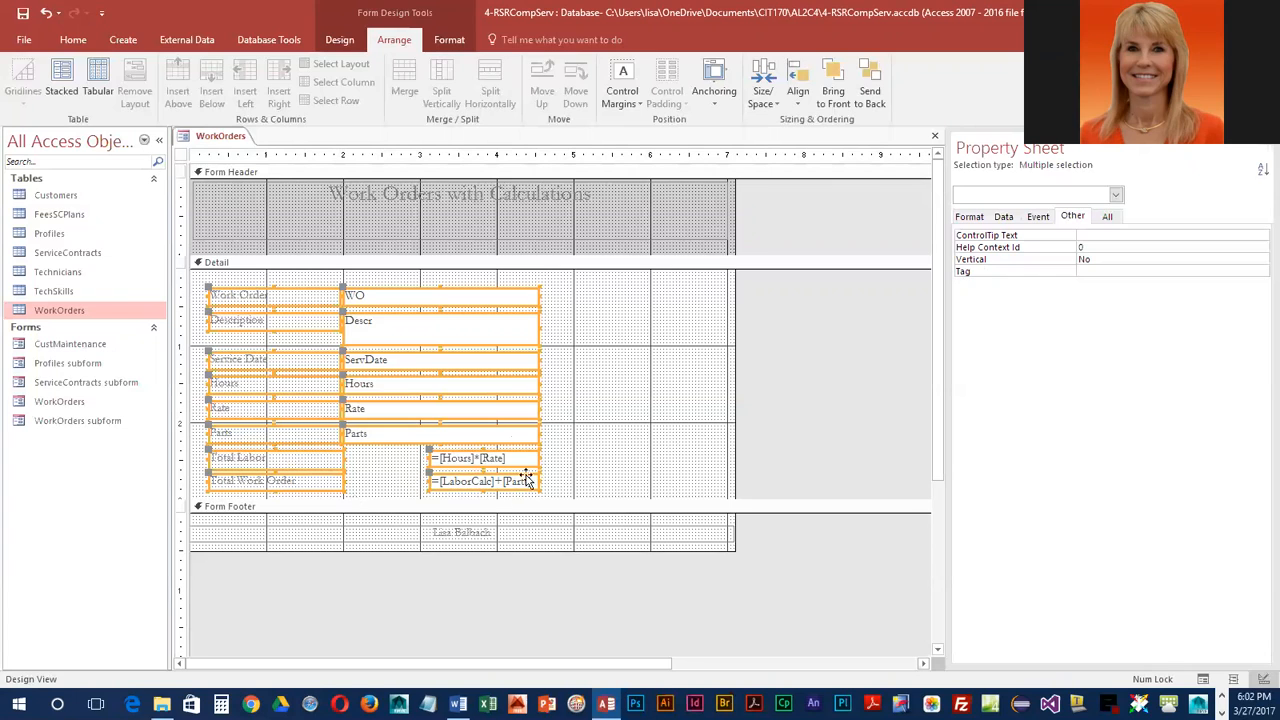
{"action": "left_click", "coordinate": [22, 14]}
Check the form in Form View by advancing to the third record, and return to Design View.
{"action": "left_click", "coordinate": [339, 39]}
{"action": "left_click", "coordinate": [22, 105]}
{"action": "left_click", "coordinate": [47, 133]}
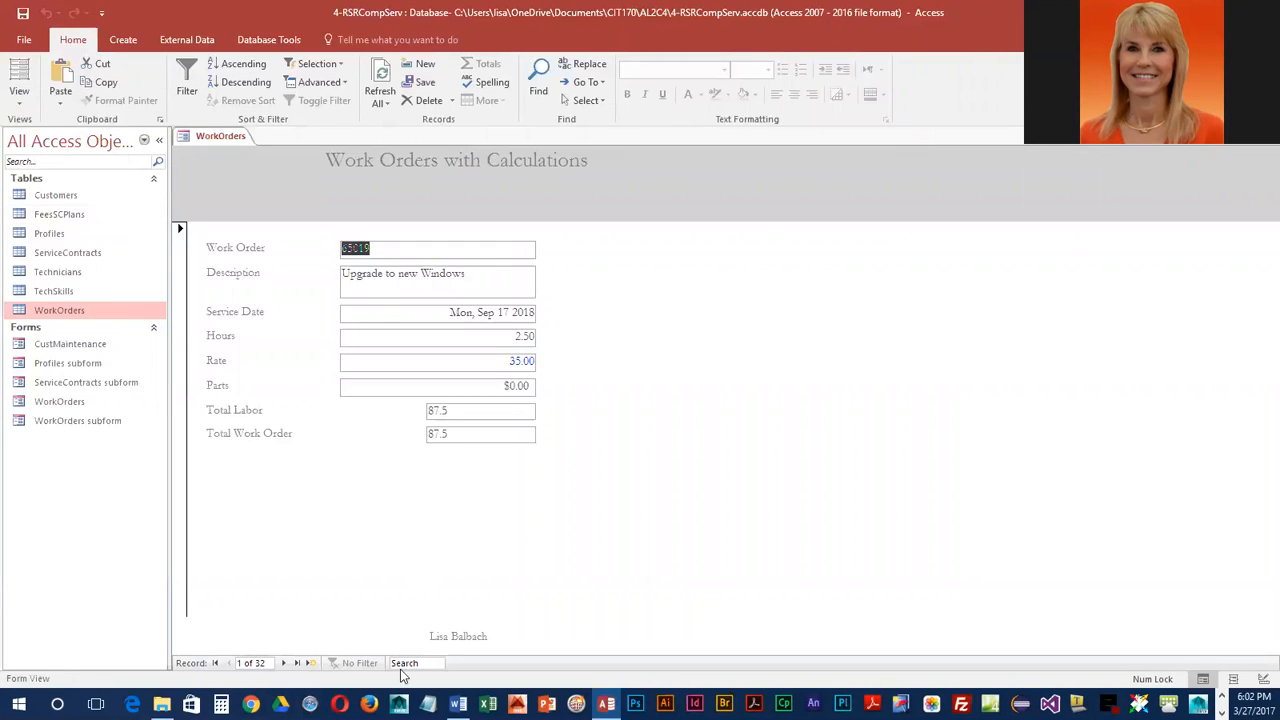
{"action": "left_click", "coordinate": [283, 664]}
{"action": "left_click", "coordinate": [285, 664]}
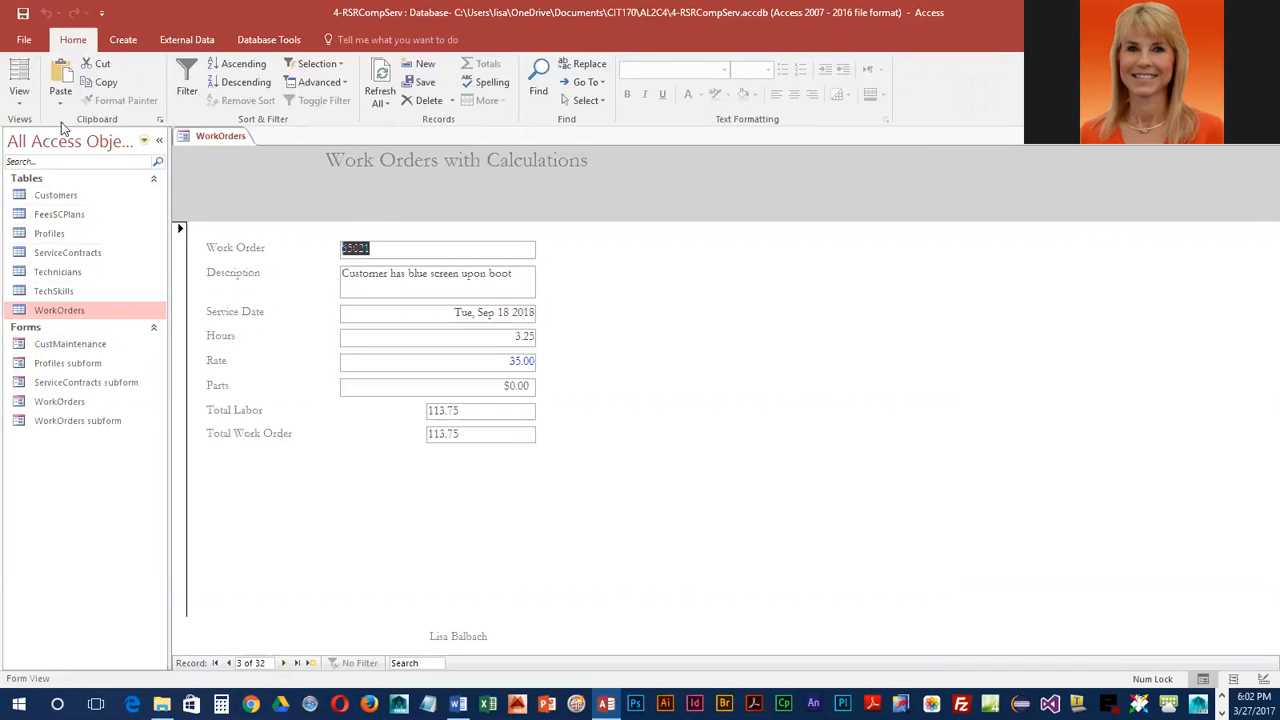
{"action": "left_click", "coordinate": [22, 100]}
{"action": "left_click", "coordinate": [66, 200]}
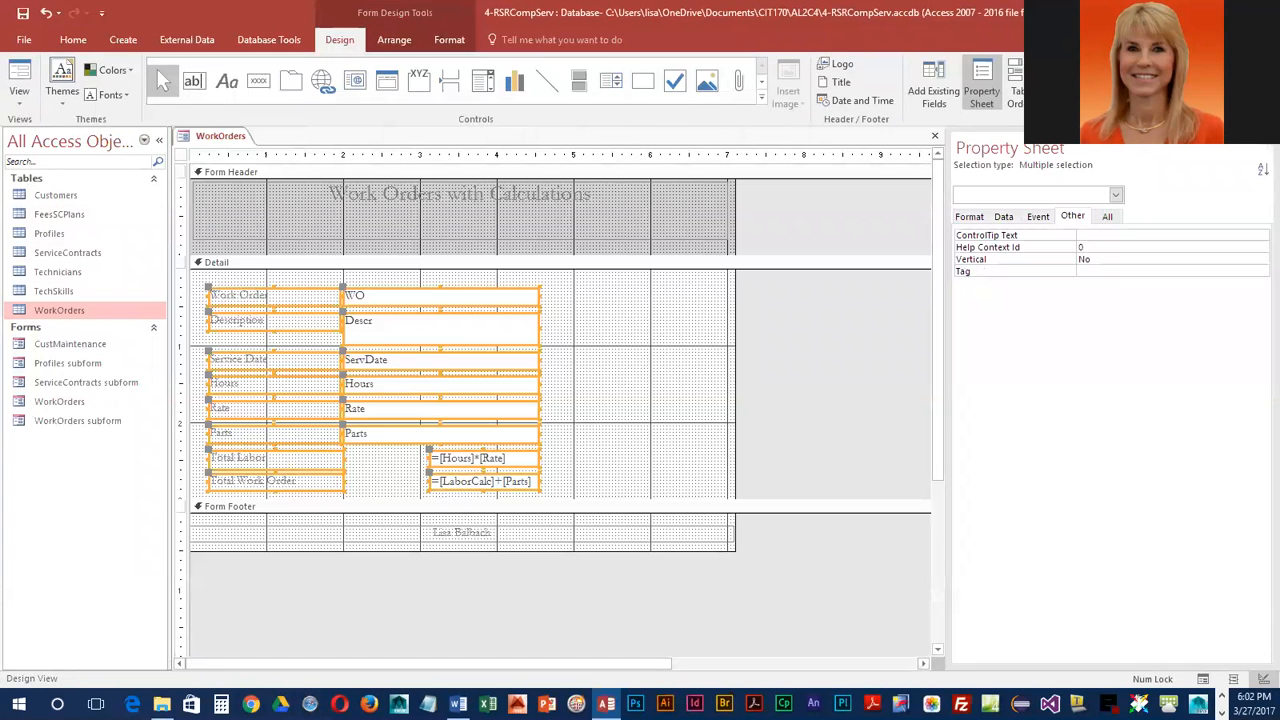